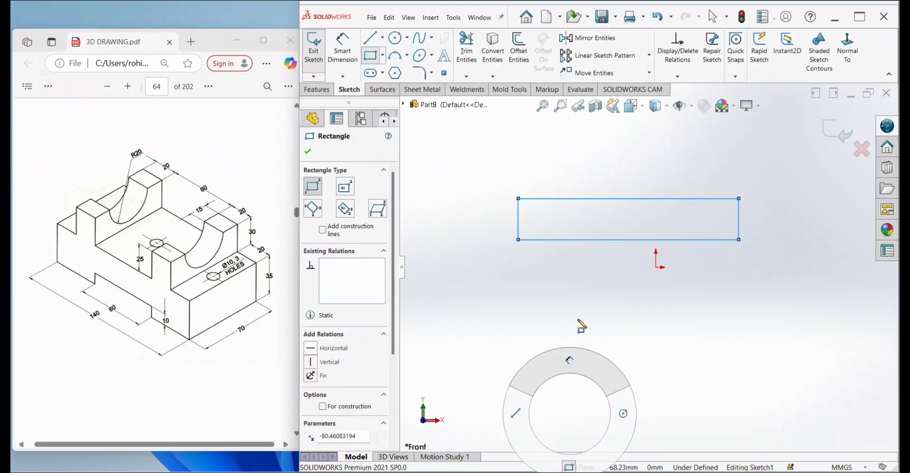
# Dimension the sketched rectangle to 140 mm wide and 35 mm high.
pyautogui.click(587, 240)
pyautogui.click(587, 262)
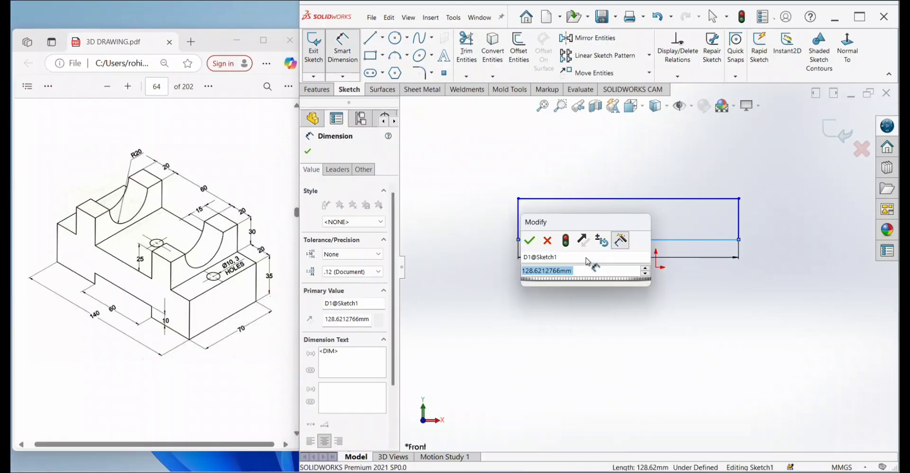
pyautogui.write('140')
pyautogui.press('Return')
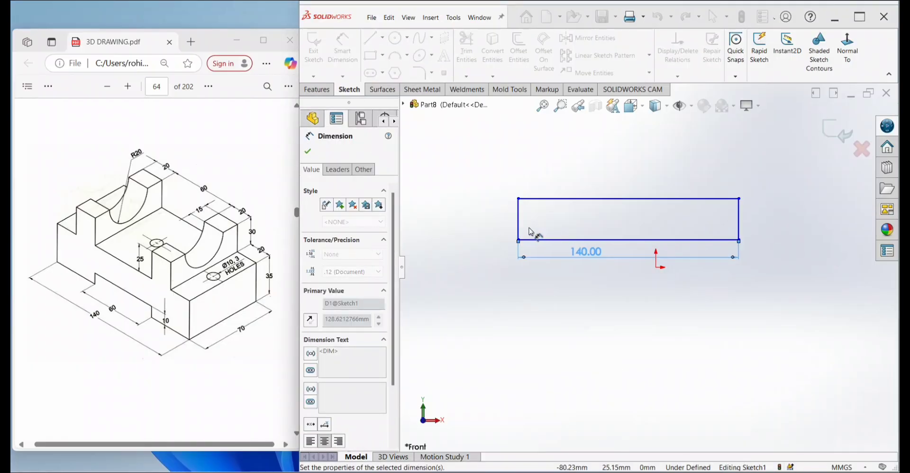
pyautogui.click(519, 229)
pyautogui.click(502, 225)
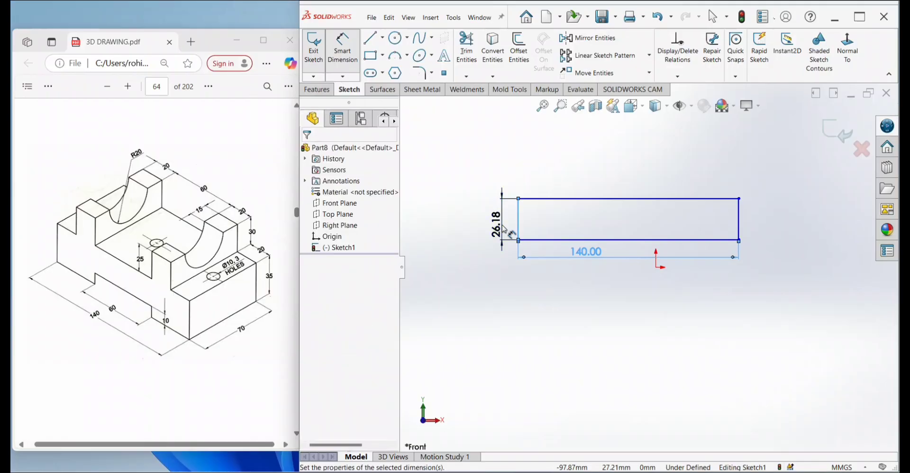
pyautogui.write('35')
pyautogui.press('Return')
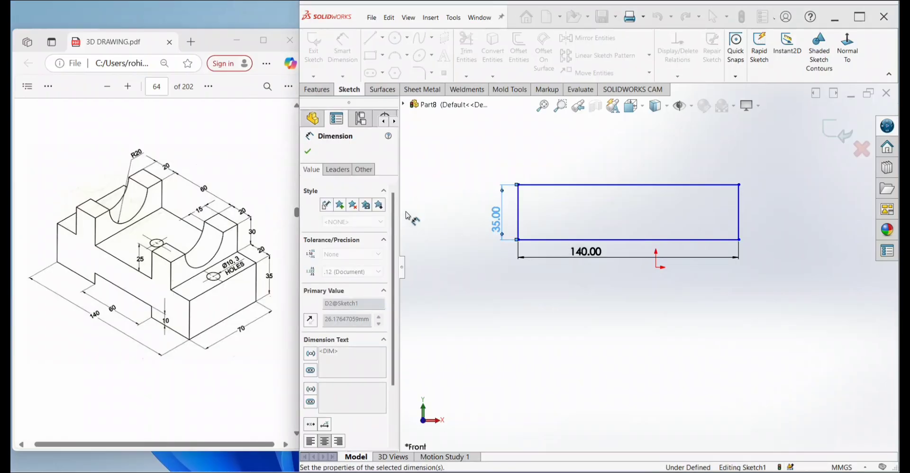
pyautogui.click(309, 151)
pyautogui.press('Escape')
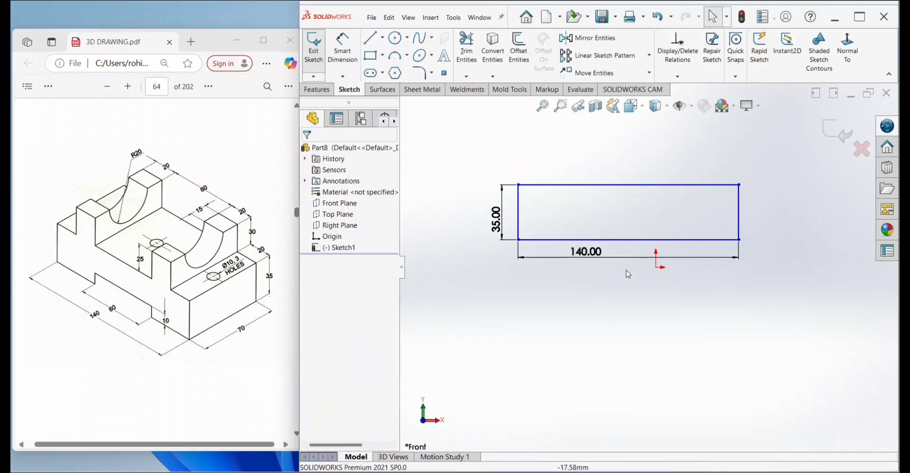
pyautogui.click(655, 267)
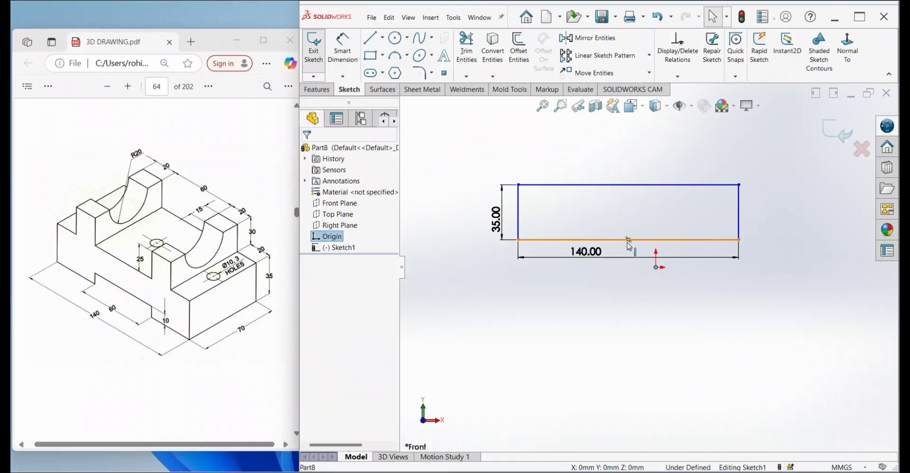
pyautogui.keyDown('ctrl'); pyautogui.click(627, 241); pyautogui.keyUp('ctrl')
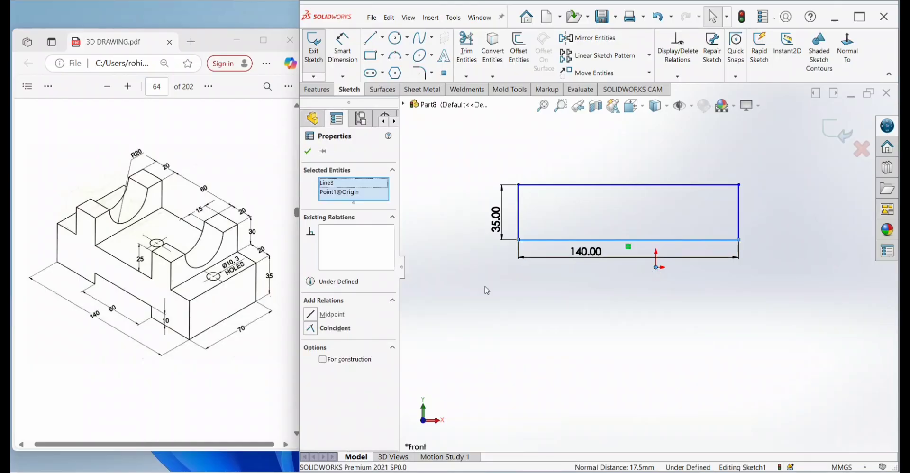
pyautogui.click(524, 321)
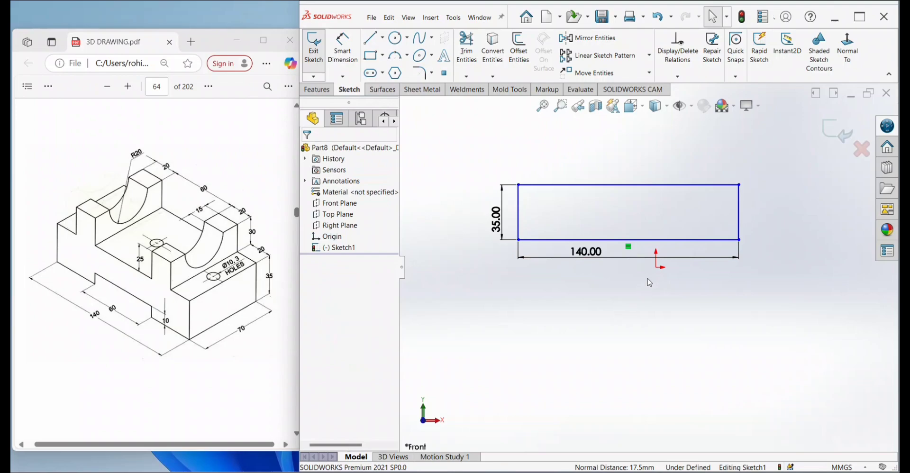
# Make the midpoint of the rectangle's bottom edge coincident with the sketch origin.
pyautogui.click(656, 267)
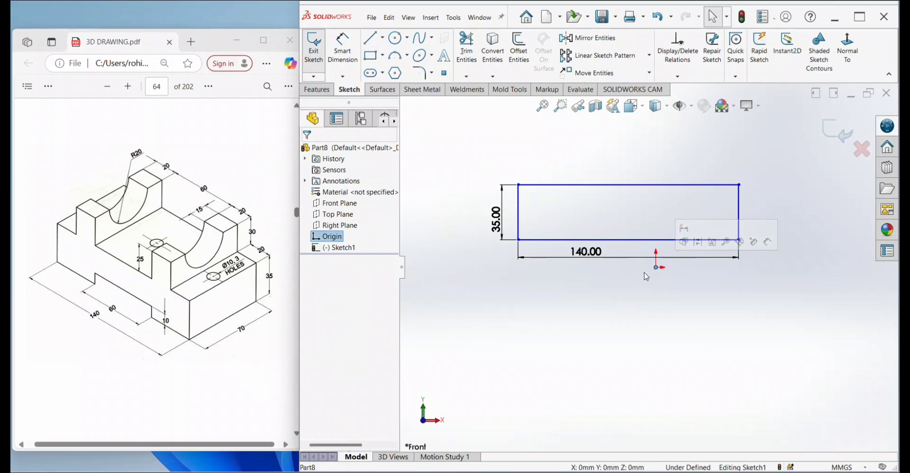
pyautogui.keyDown('ctrl'); pyautogui.click(628, 240); pyautogui.keyUp('ctrl')
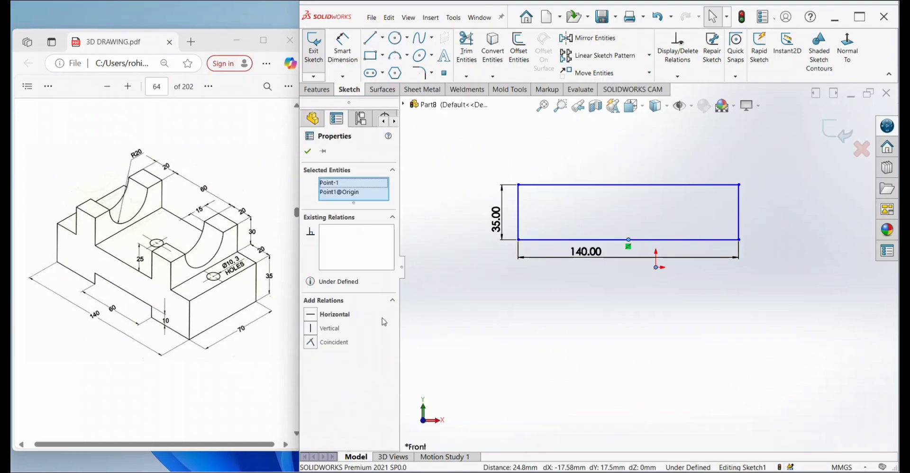
pyautogui.click(334, 345)
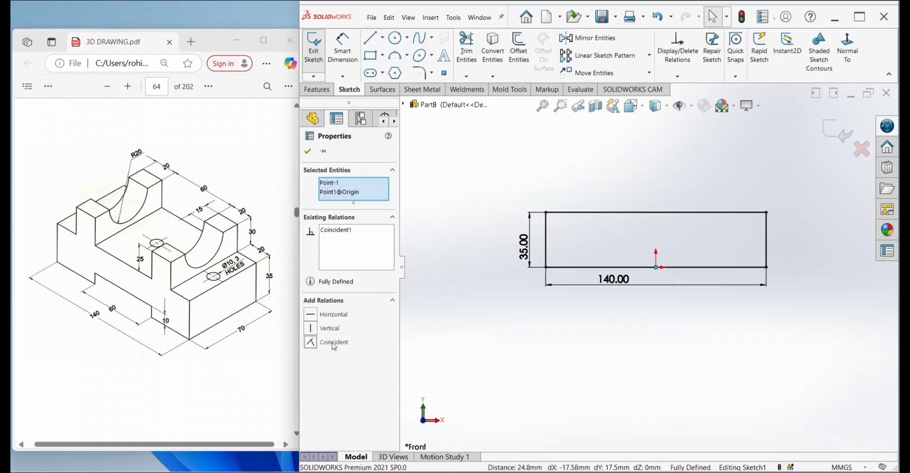
pyautogui.click(308, 152)
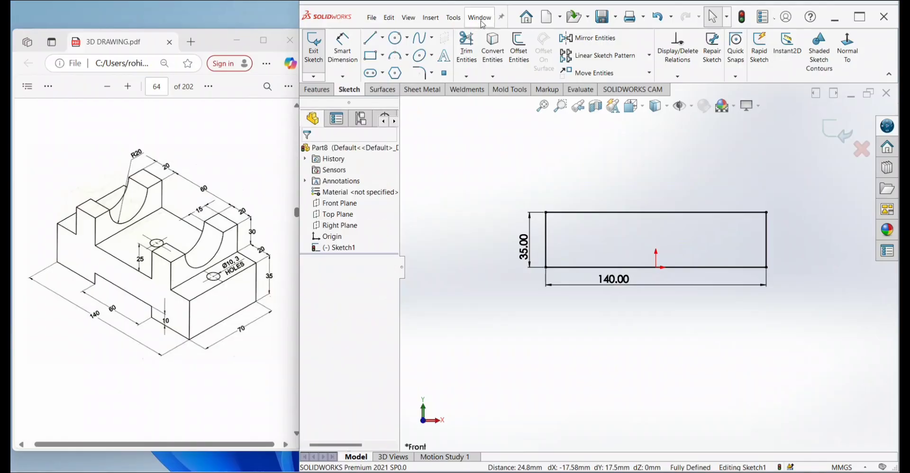
# Sketch a corner rectangle about 66 mm wide and 20 mm high inside the profile, sitting on its bottom edge around the origin.
pyautogui.click(375, 57)
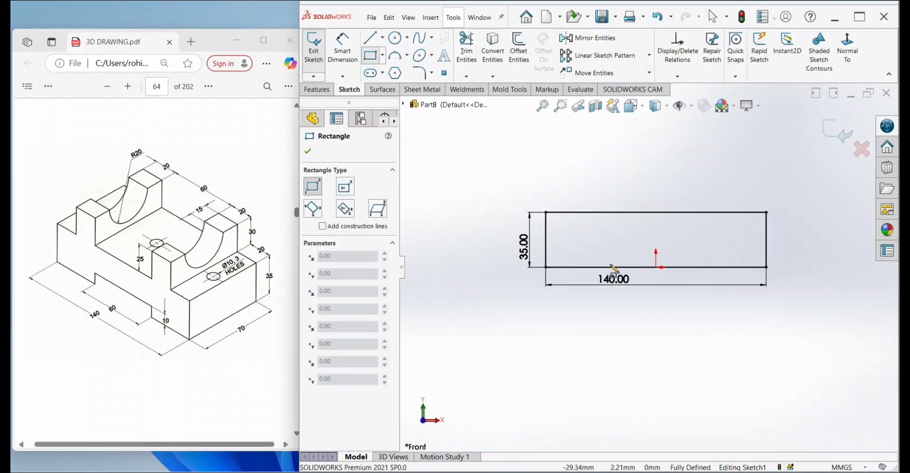
pyautogui.click(607, 236)
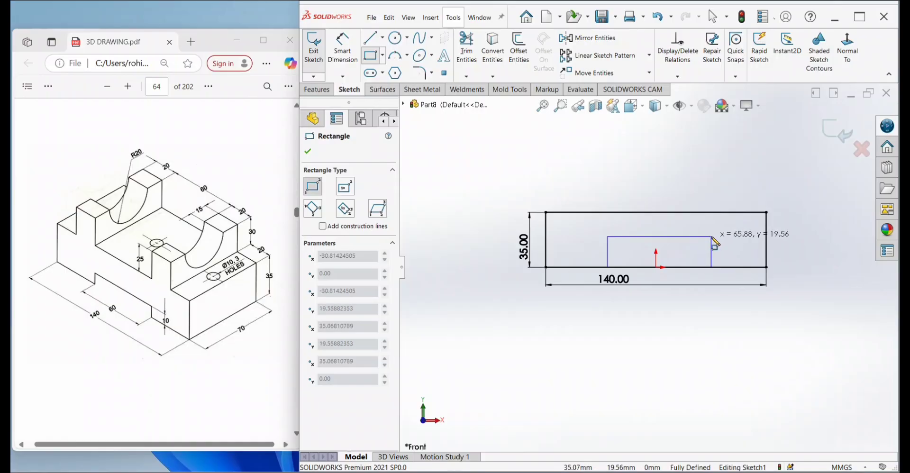
pyautogui.click(711, 266)
pyautogui.press('Escape')
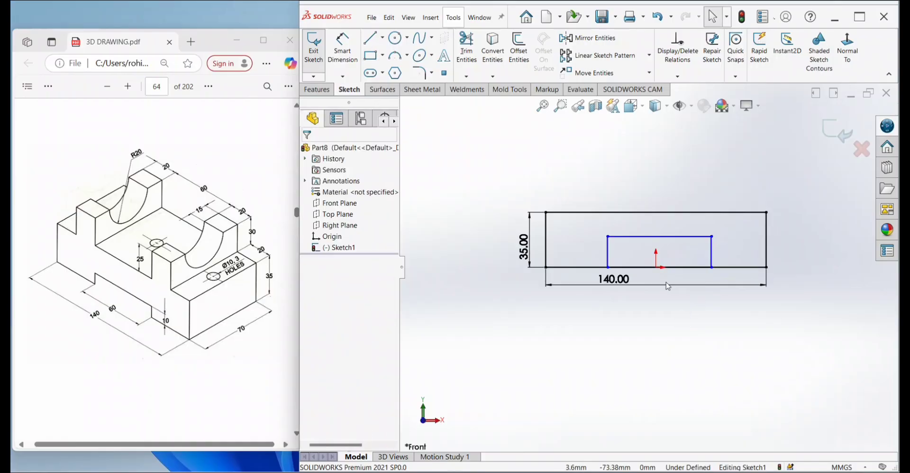
# Set the inner rectangle's width to 60 mm and place its lower right corner 30 mm from the origin.
pyautogui.press('d')
pyautogui.click(673, 236)
pyautogui.click(673, 235)
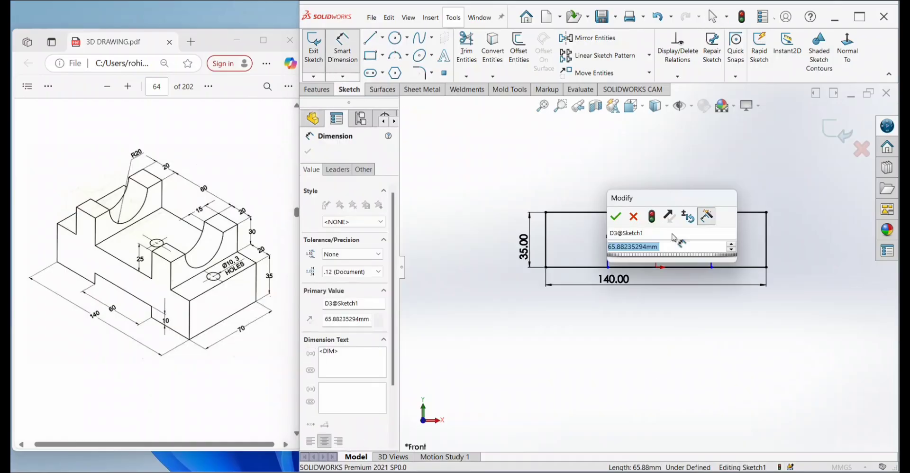
pyautogui.write('60')
pyautogui.press('Return')
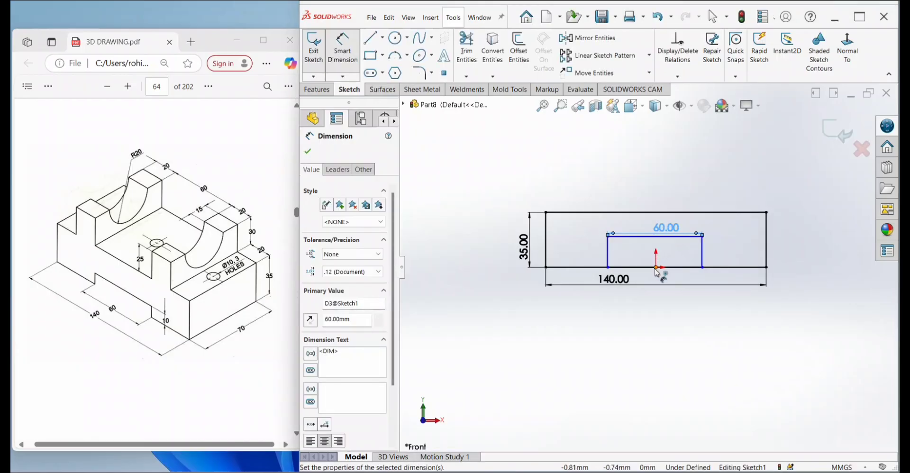
pyautogui.click(656, 267)
pyautogui.click(702, 267)
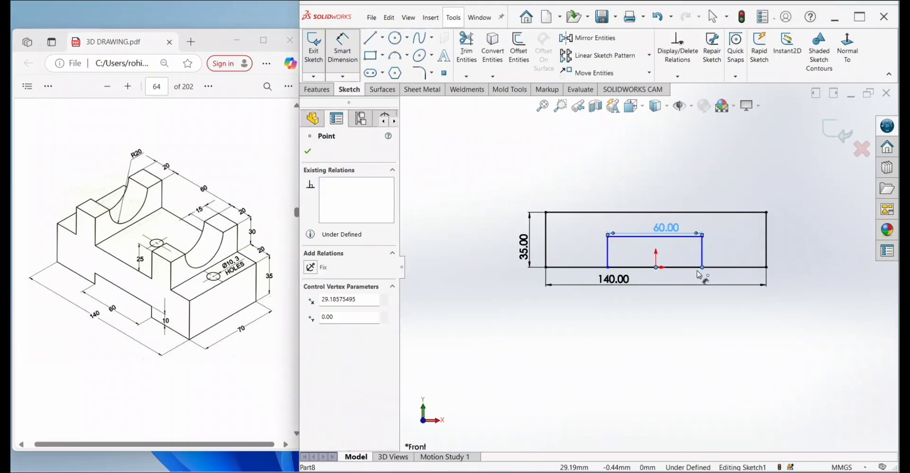
pyautogui.click(681, 292)
pyautogui.write('30')
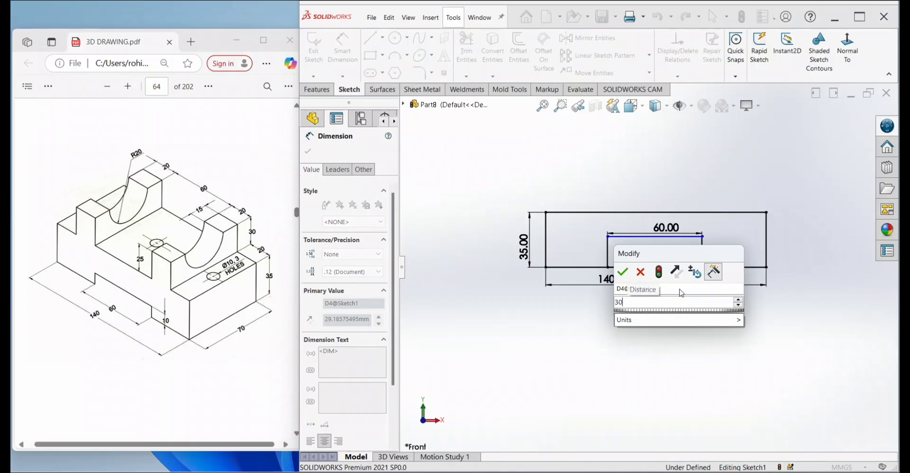
pyautogui.press('Return')
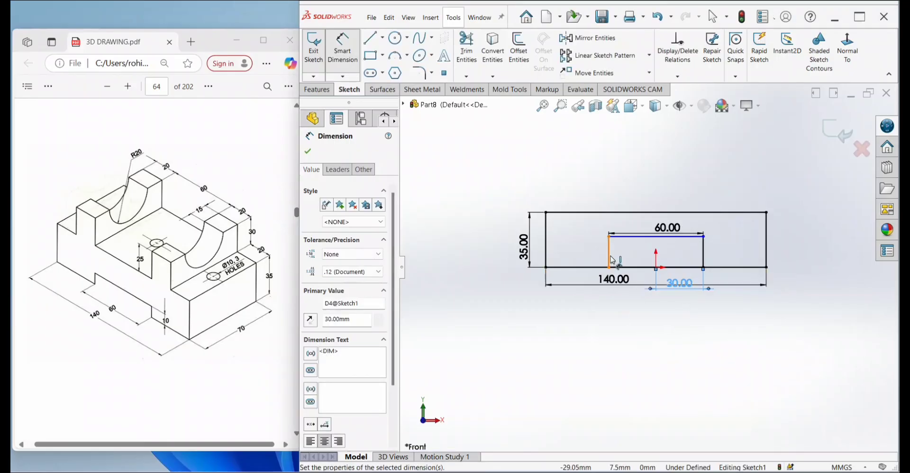
# Set the inner rectangle's height to 10 mm.
pyautogui.click(612, 260)
pyautogui.click(596, 258)
pyautogui.write('1')
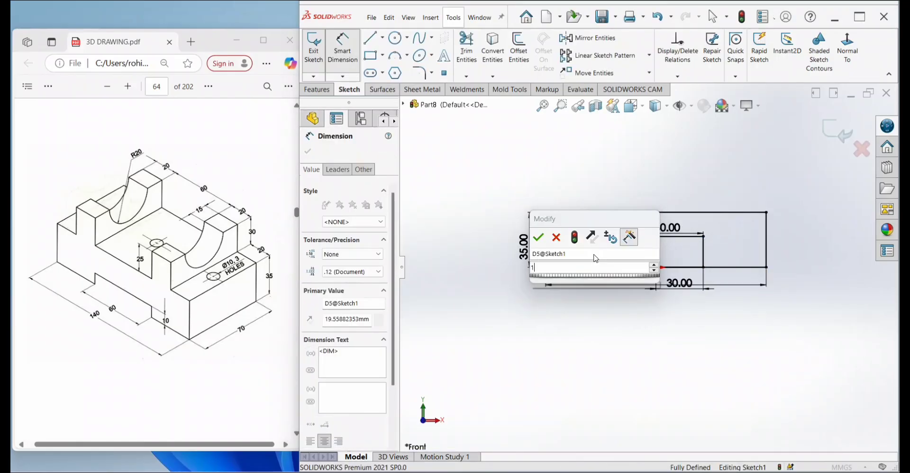
pyautogui.write('0')
pyautogui.press('Return')
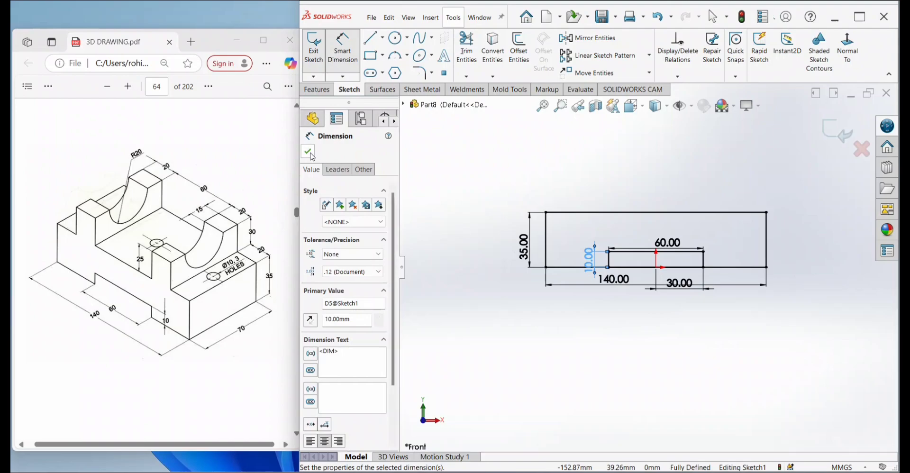
pyautogui.click(312, 152)
# Try to power-trim the bottom lines between the two vertical sides of the inner rectangle.
pyautogui.click(466, 47)
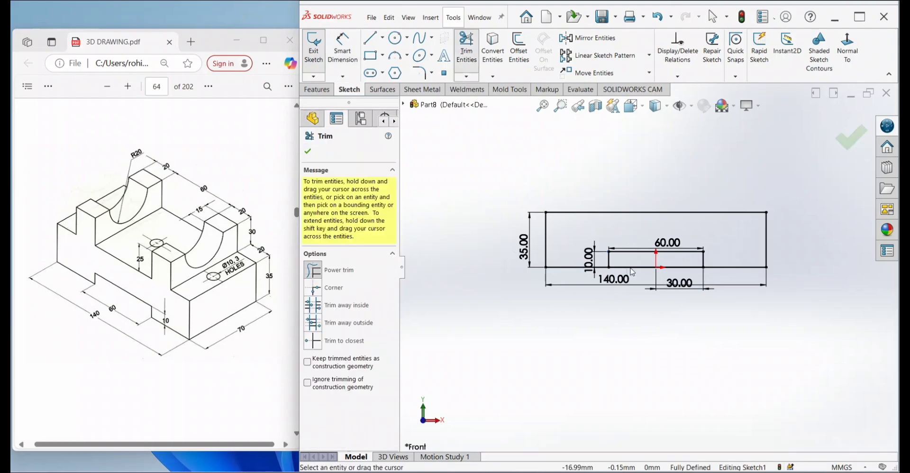
pyautogui.moveTo(632, 272); pyautogui.dragTo(635, 261)
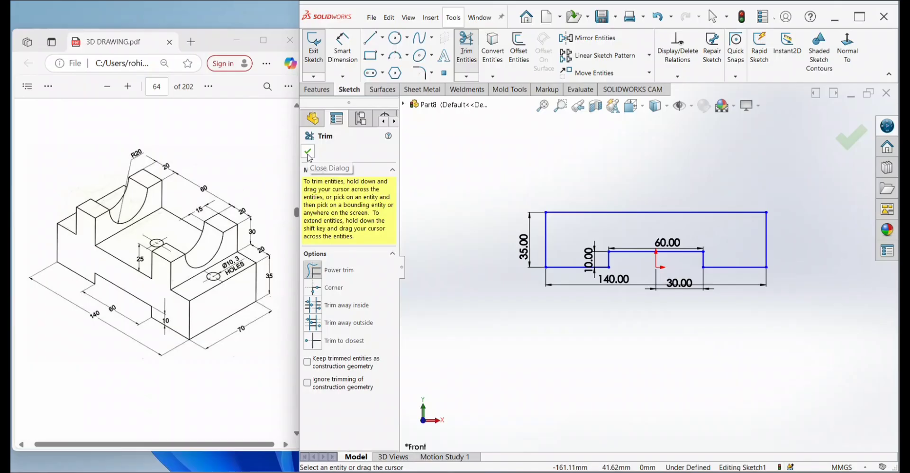
pyautogui.click(308, 154)
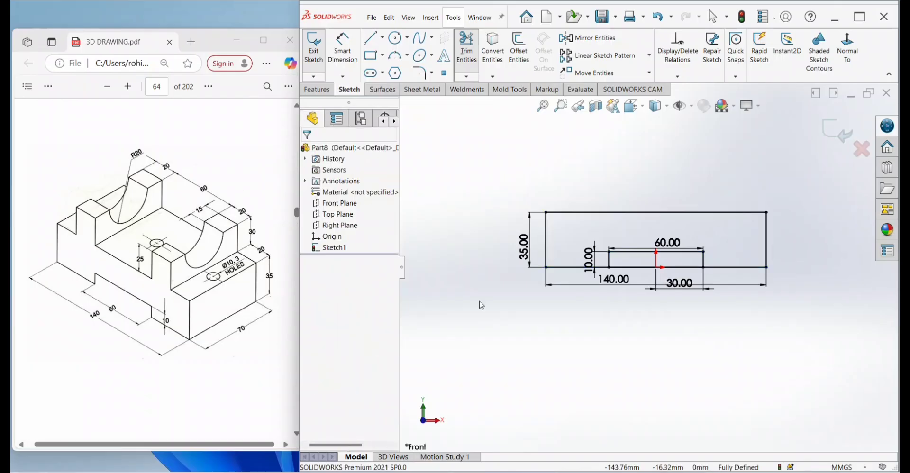
# Convert the outer rectangle's 140 mm bottom edge to construction geometry.
pyautogui.click(632, 268)
pyautogui.rightClick(634, 266)
pyautogui.click(640, 254)
pyautogui.press('Escape')
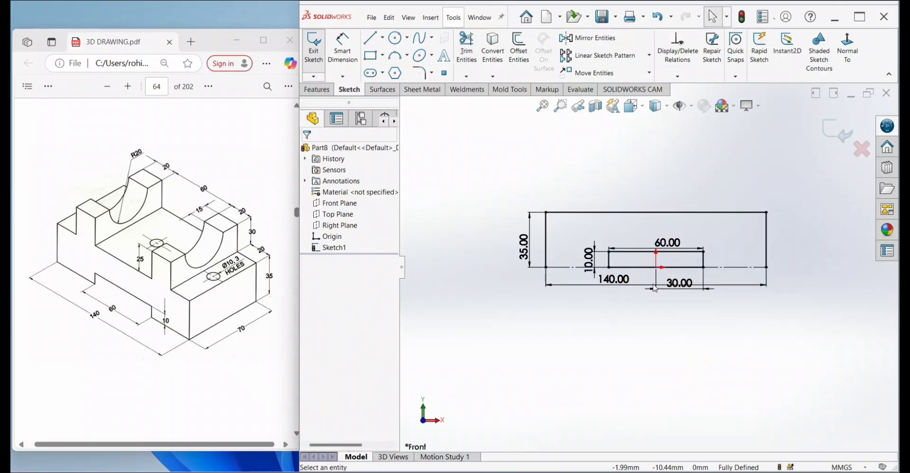
# Draw 40 mm solid lines along the base from each outer corner to the inner rectangle, and delete the inner rectangle's bottom line.
pyautogui.scroll(-1, 680, 250)
pyautogui.click(369, 41)
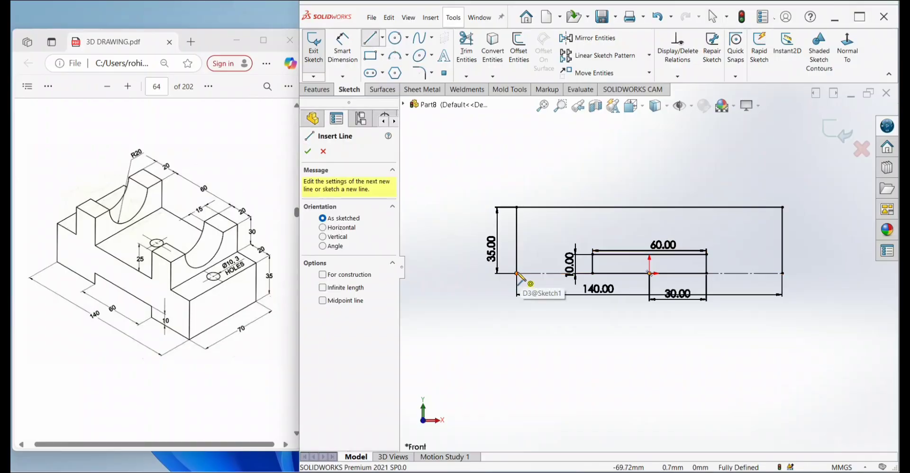
pyautogui.click(516, 274)
pyautogui.click(592, 274)
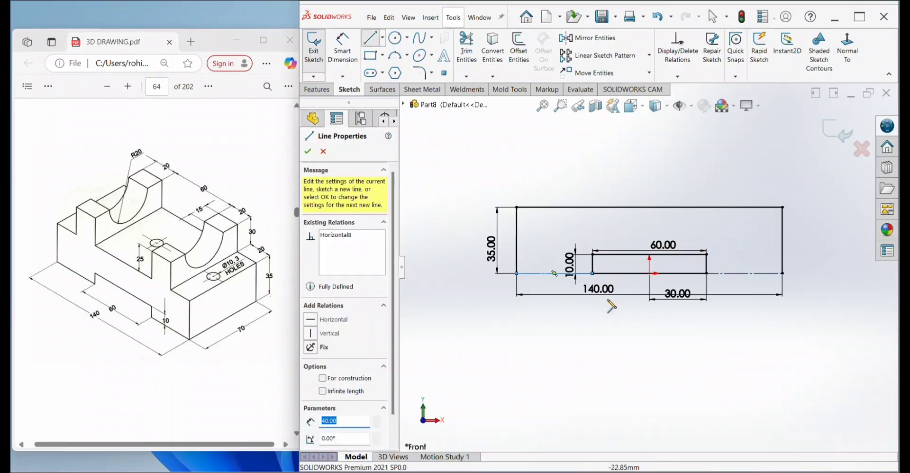
pyautogui.press('Escape')
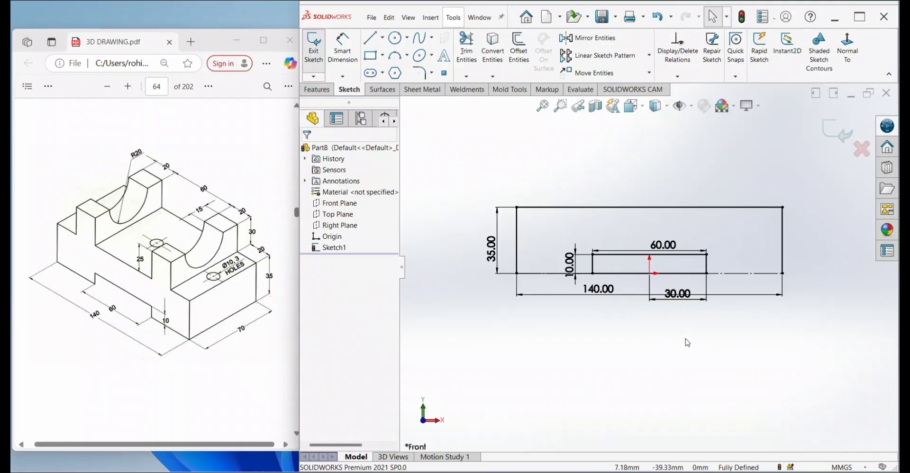
pyautogui.press('l')
pyautogui.click(707, 273)
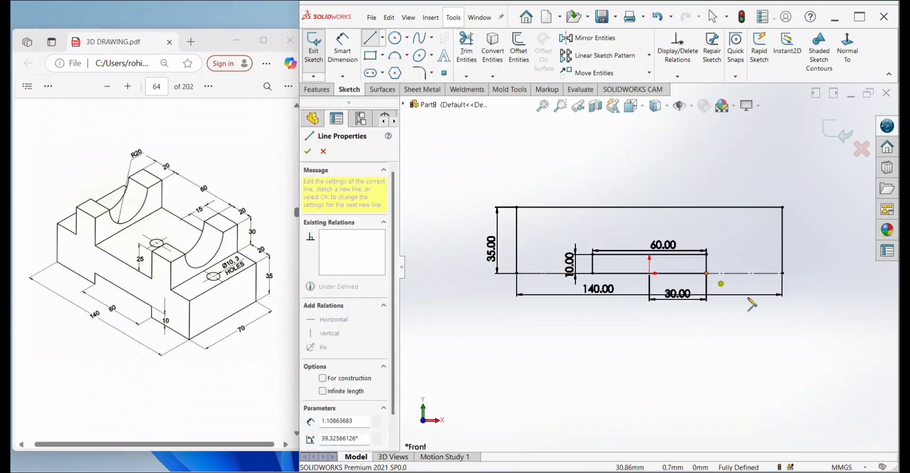
pyautogui.click(782, 273)
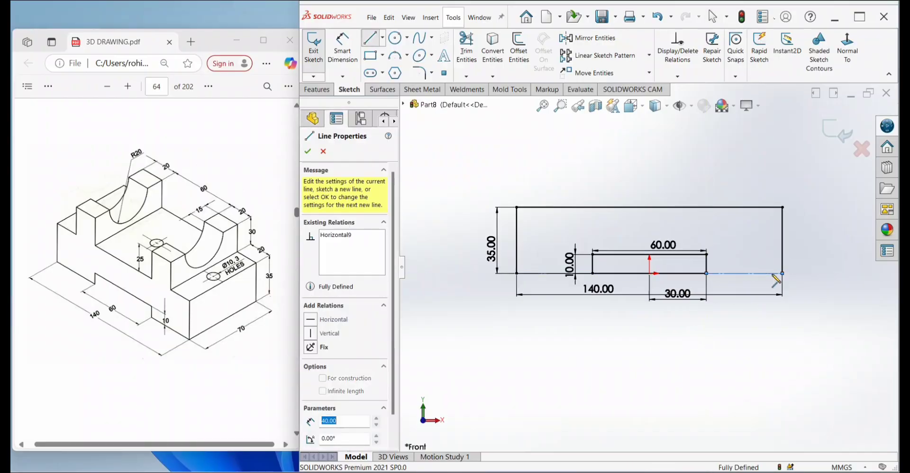
pyautogui.press('Escape')
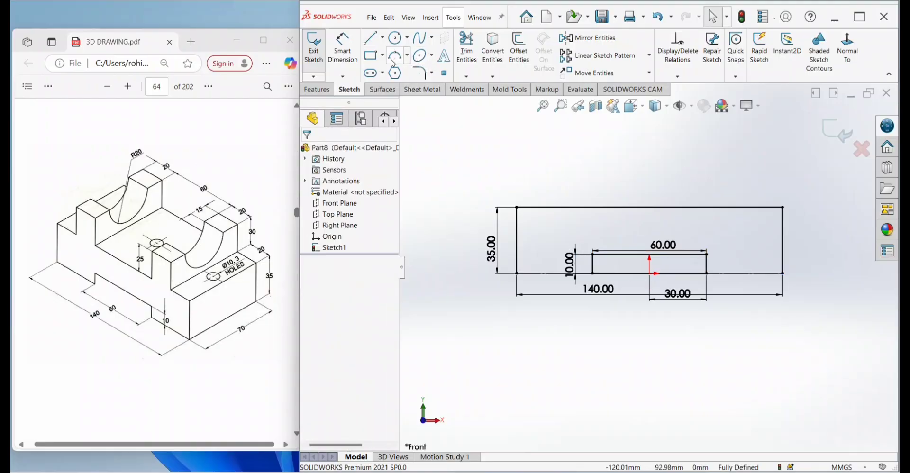
pyautogui.click(622, 273)
pyautogui.press('Delete')
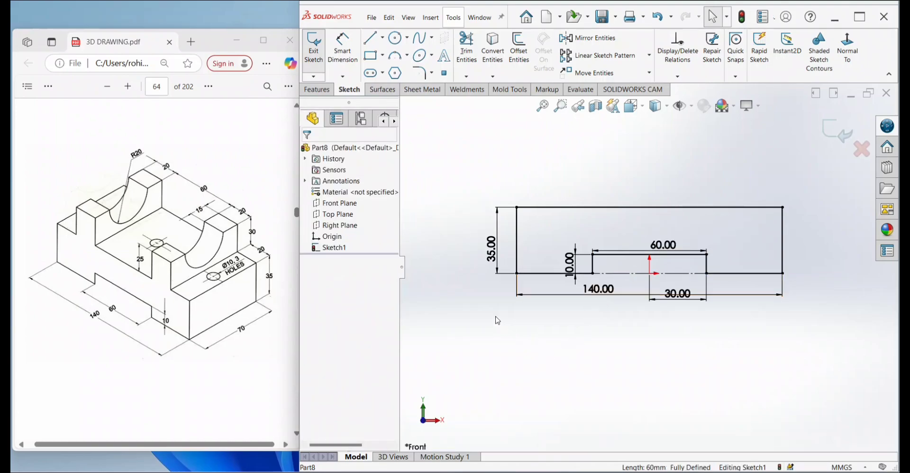
# Draw a corner rectangle about 24 mm wide and 36 mm high standing on the base's top edge, left of the origin.
pyautogui.click(370, 55)
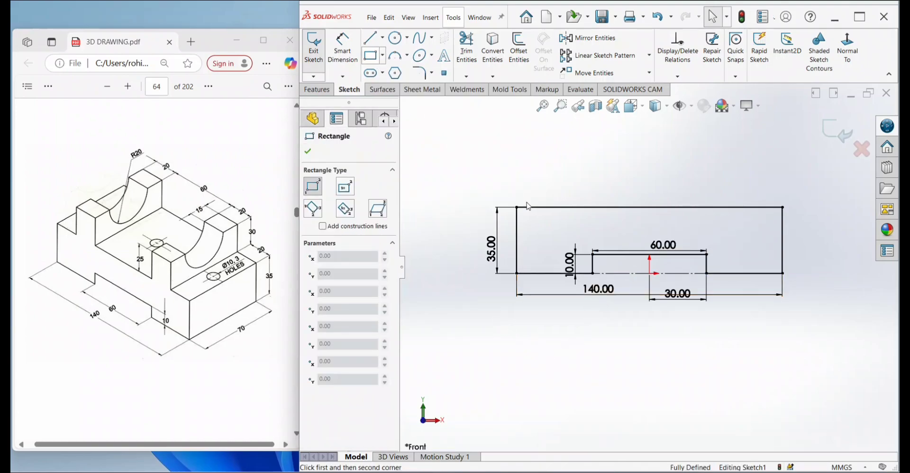
pyautogui.click(556, 207)
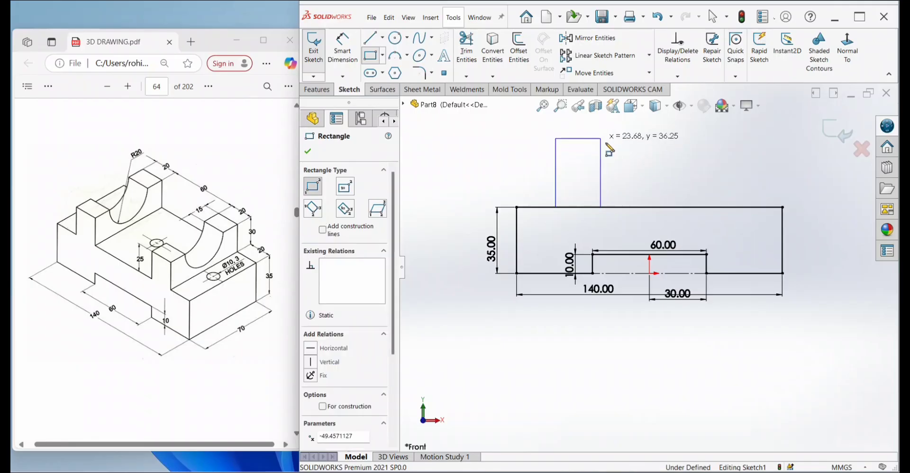
pyautogui.click(600, 138)
pyautogui.press('Escape')
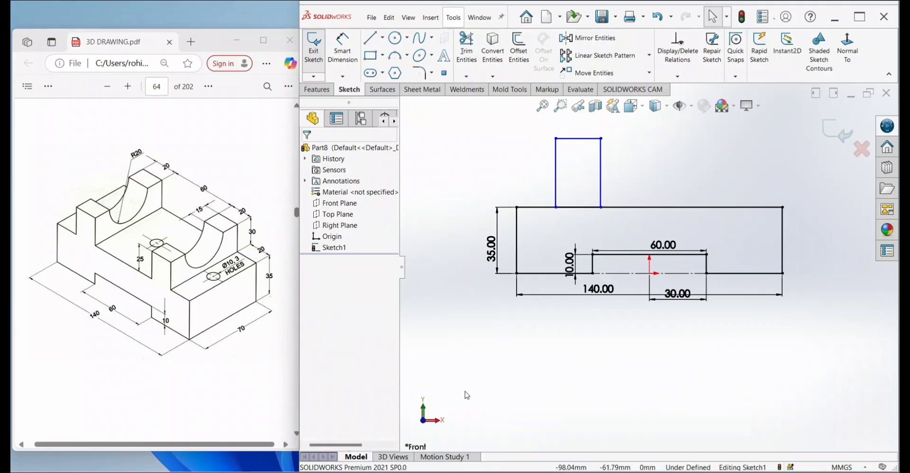
# Dimension the upright rectangle on the base's left half to 30 mm high and 20 mm wide.
pyautogui.moveTo(465, 391); pyautogui.dragTo(470, 353, button='right')
pyautogui.click(555, 190)
pyautogui.click(546, 187)
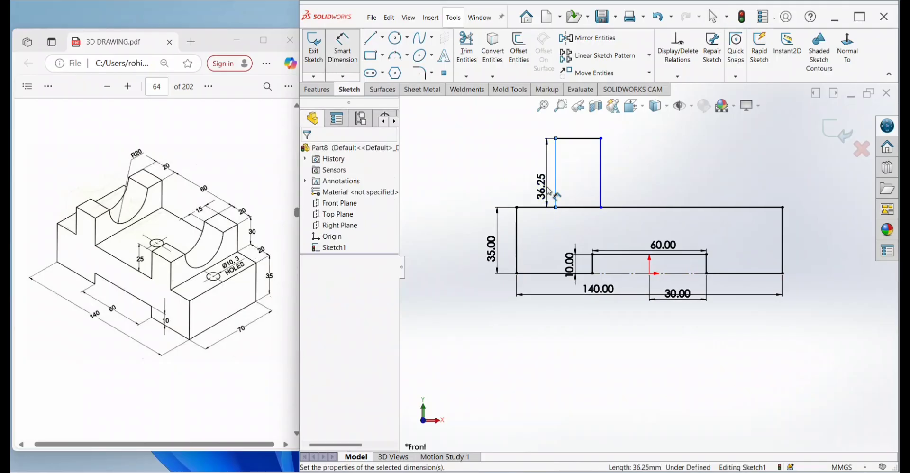
pyautogui.write('30')
pyautogui.press('Return')
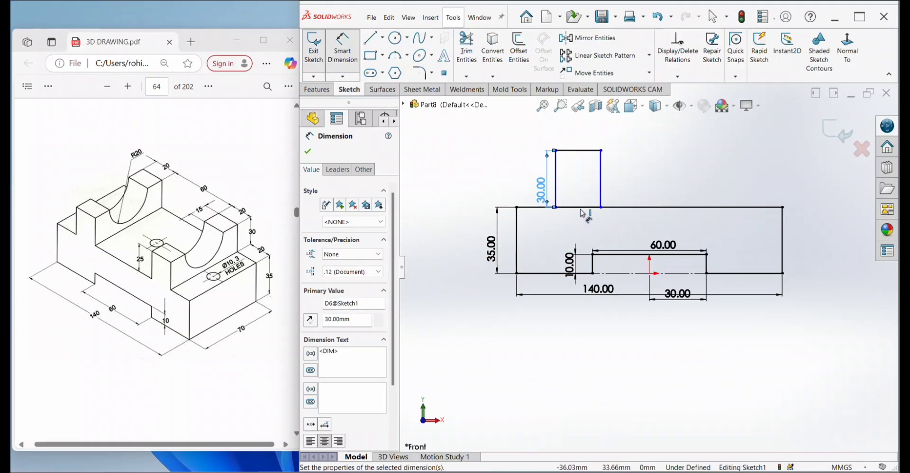
pyautogui.click(586, 153)
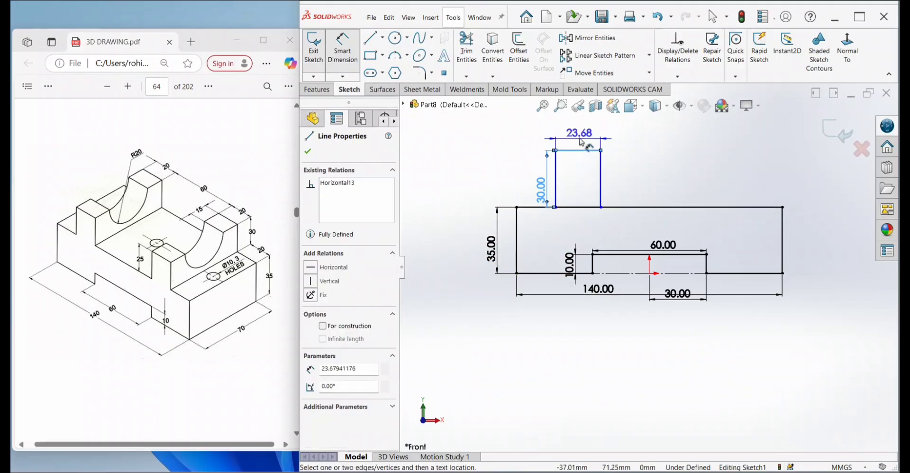
pyautogui.click(578, 134)
pyautogui.write('20')
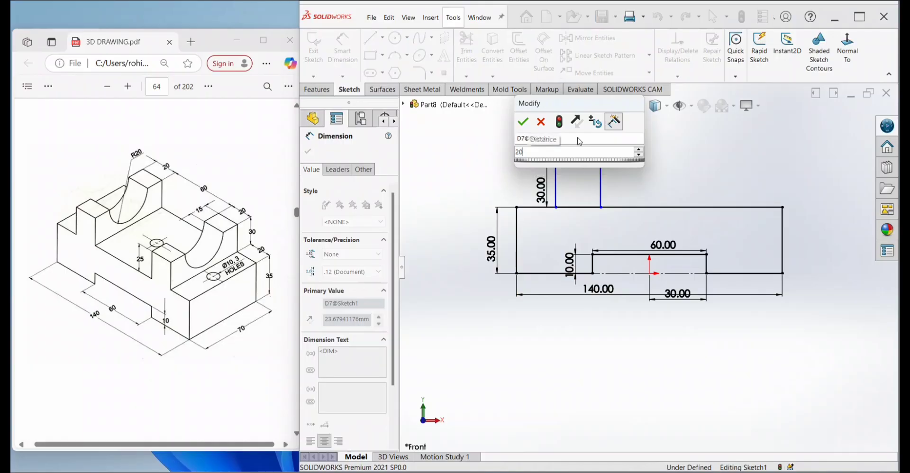
pyautogui.press('Return')
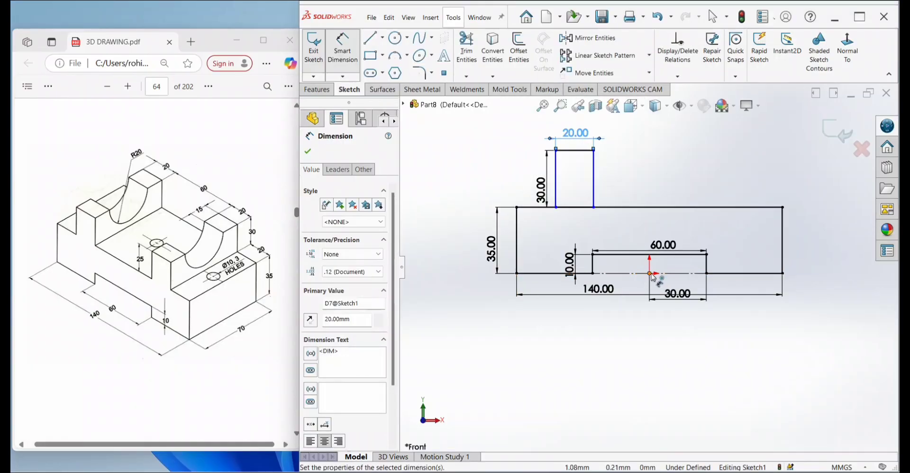
# Set the horizontal distance from the origin to the left upright's lower inner corner to 30 mm.
pyautogui.click(650, 274)
pyautogui.click(593, 207)
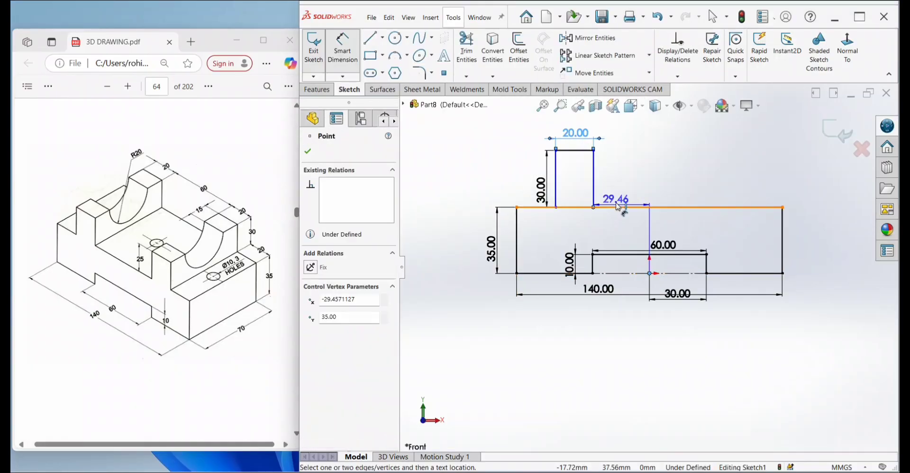
pyautogui.click(619, 202)
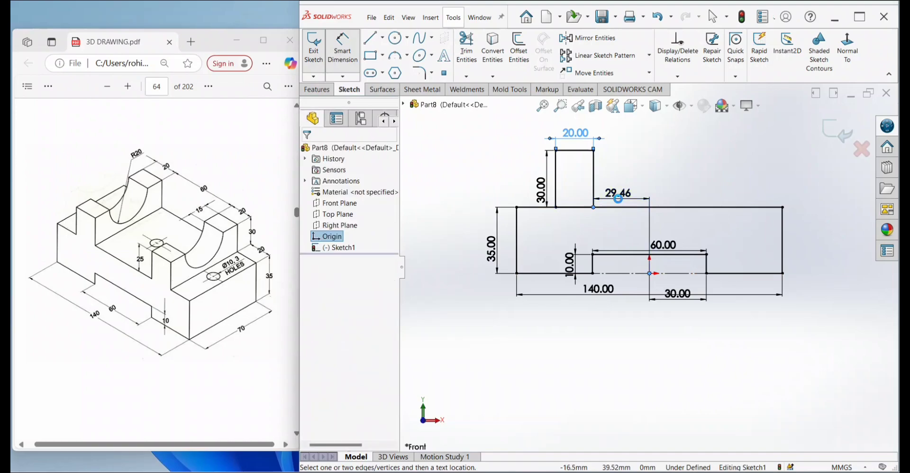
pyautogui.write('30')
pyautogui.press('Return')
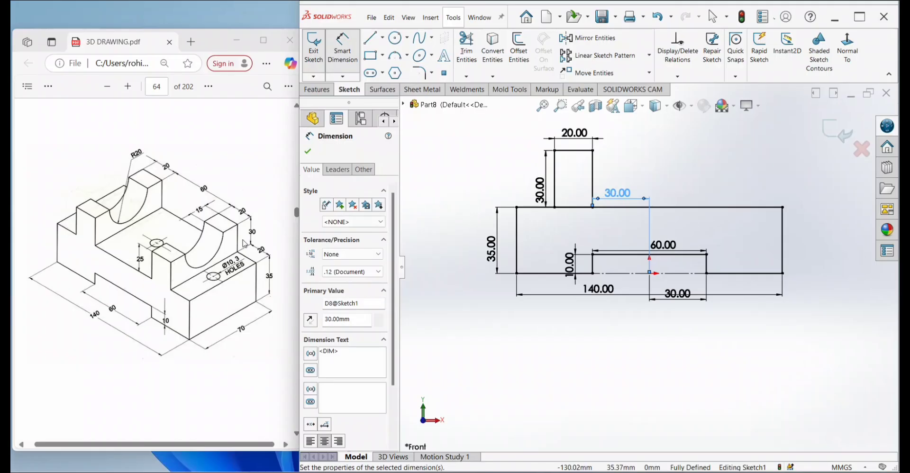
pyautogui.click(307, 151)
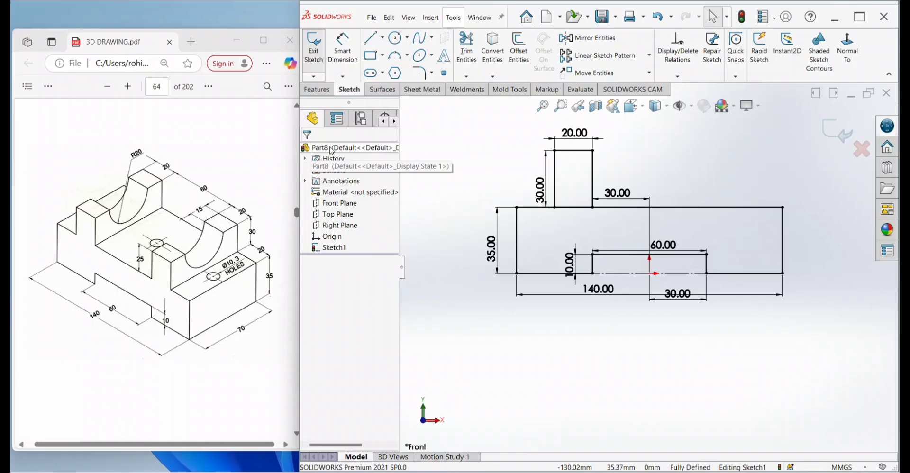
pyautogui.click(593, 182)
pyautogui.click(571, 151)
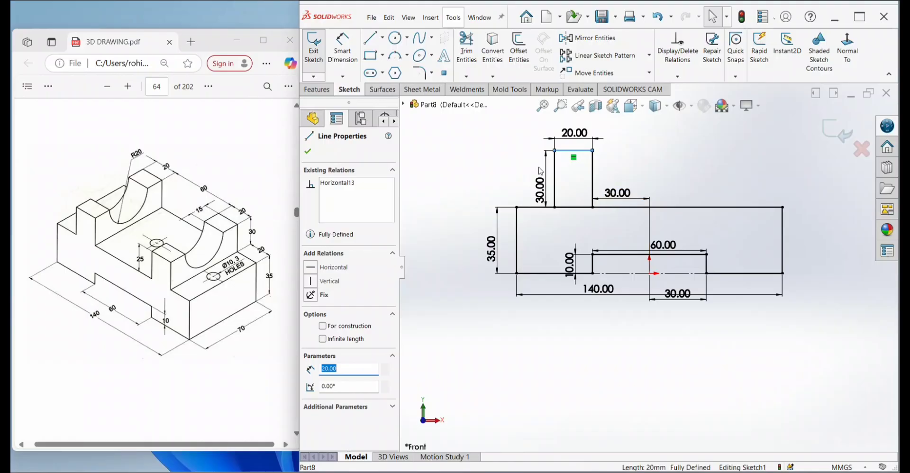
pyautogui.click(513, 157)
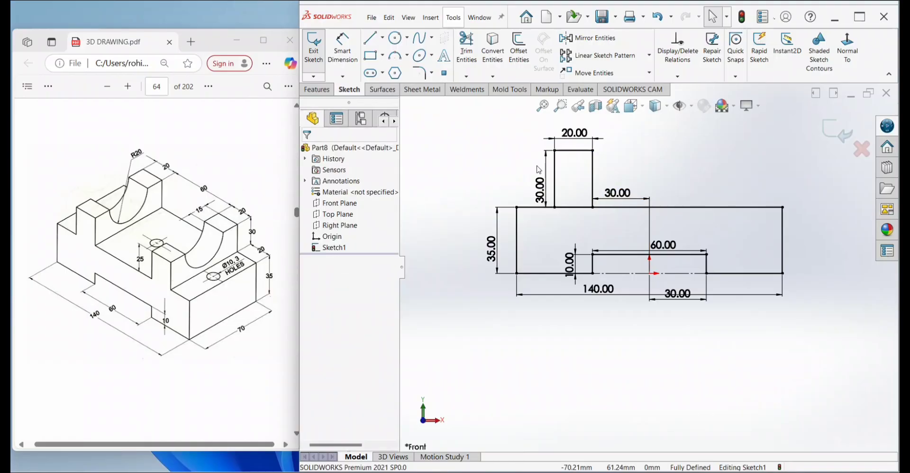
pyautogui.click(577, 157)
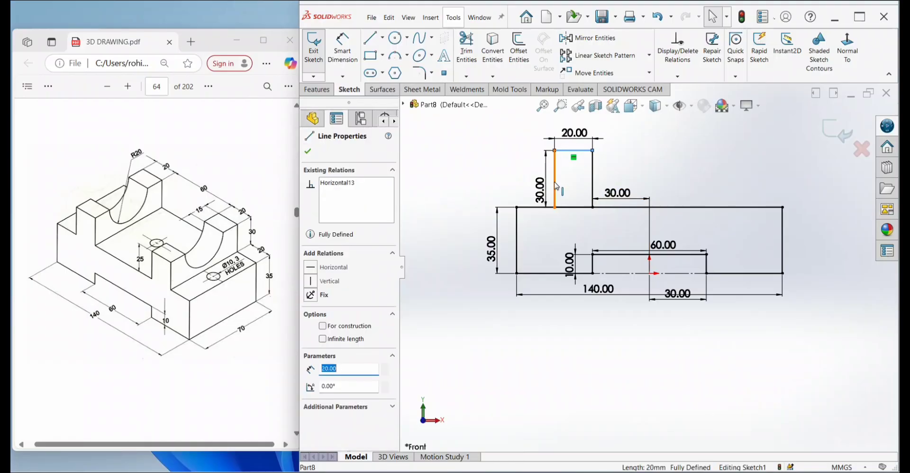
pyautogui.keyDown('ctrl'); pyautogui.click(557, 188); pyautogui.keyUp('ctrl')
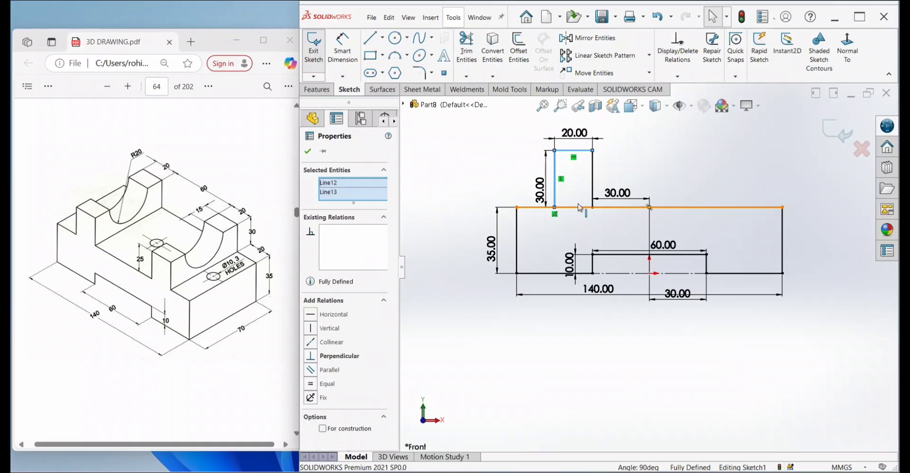
pyautogui.keyDown('ctrl'); pyautogui.click(592, 181); pyautogui.keyUp('ctrl')
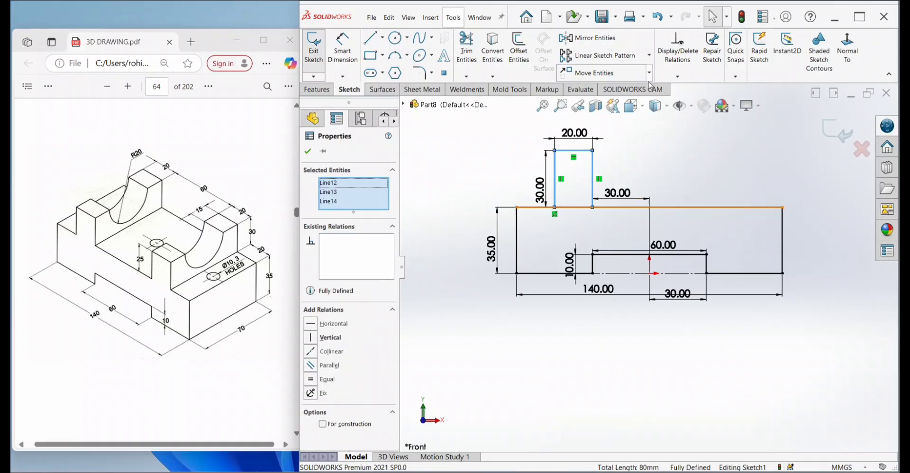
pyautogui.click(610, 44)
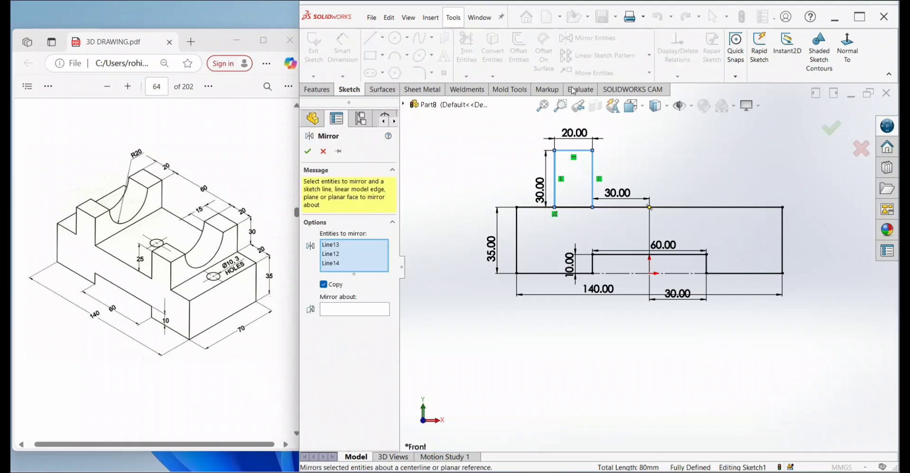
pyautogui.click(349, 310)
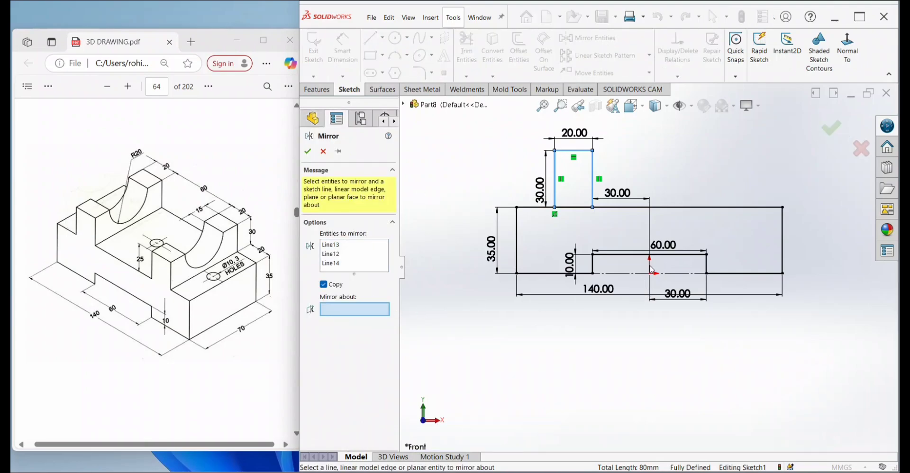
pyautogui.click(323, 152)
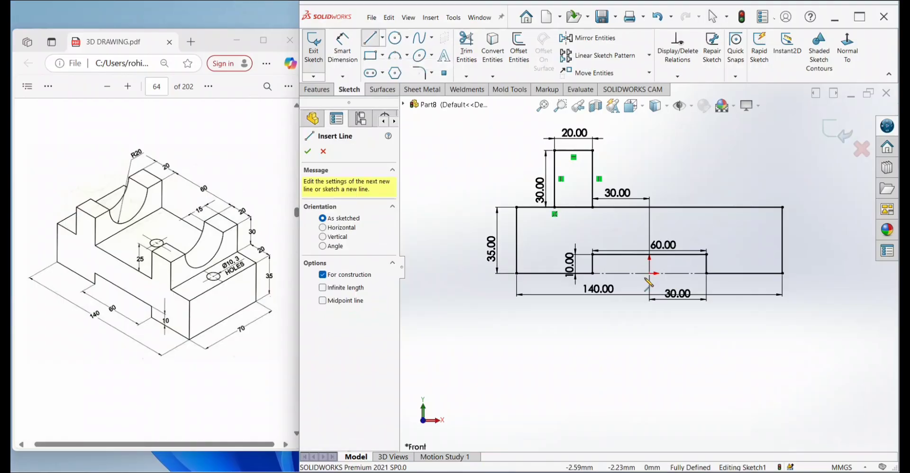
# Draw a vertical construction line from the origin up past the base's top edge.
pyautogui.click(649, 273)
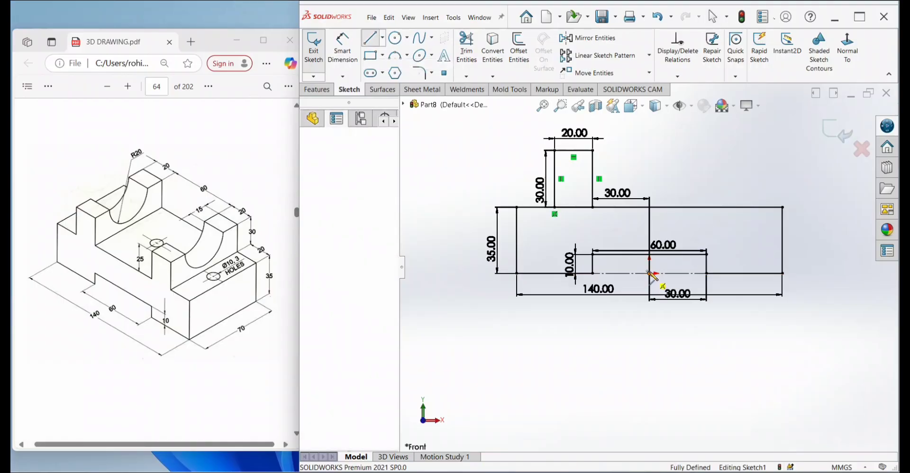
pyautogui.doubleClick(649, 170)
pyautogui.press('Escape')
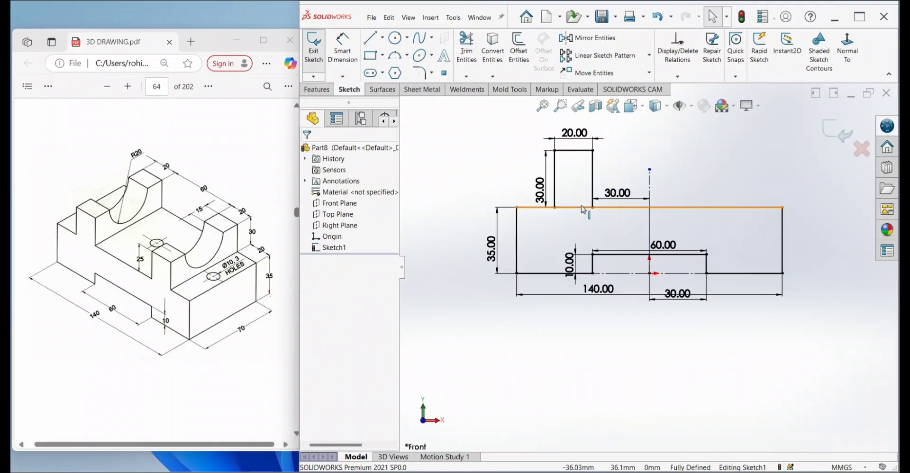
pyautogui.click(592, 180)
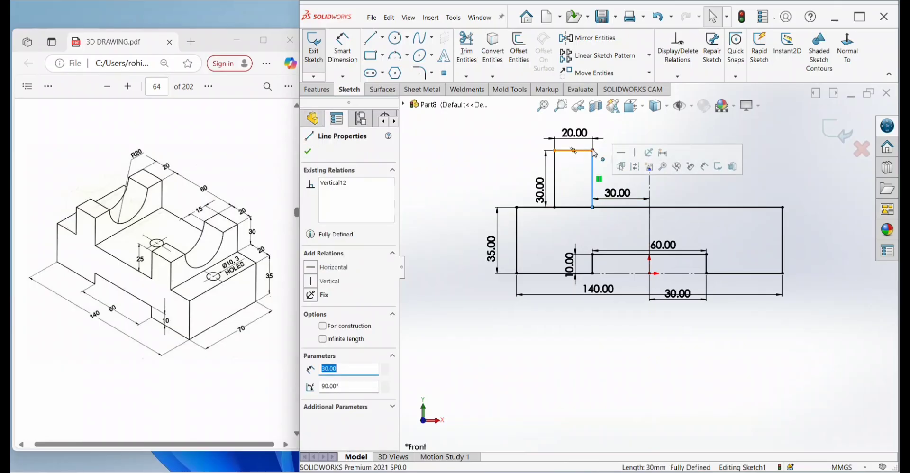
pyautogui.click(712, 156)
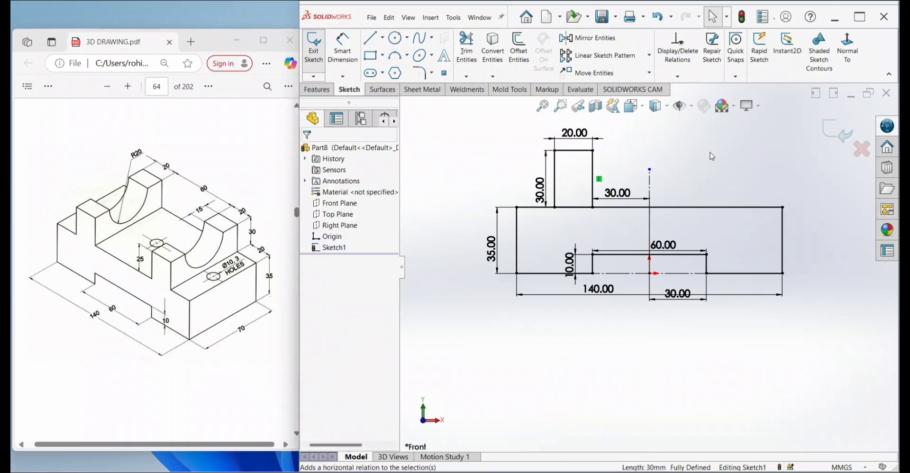
# Draw a second corner rectangle about 18 mm wide and 34 mm high on the base's top edge, right of the centerline.
pyautogui.click(373, 58)
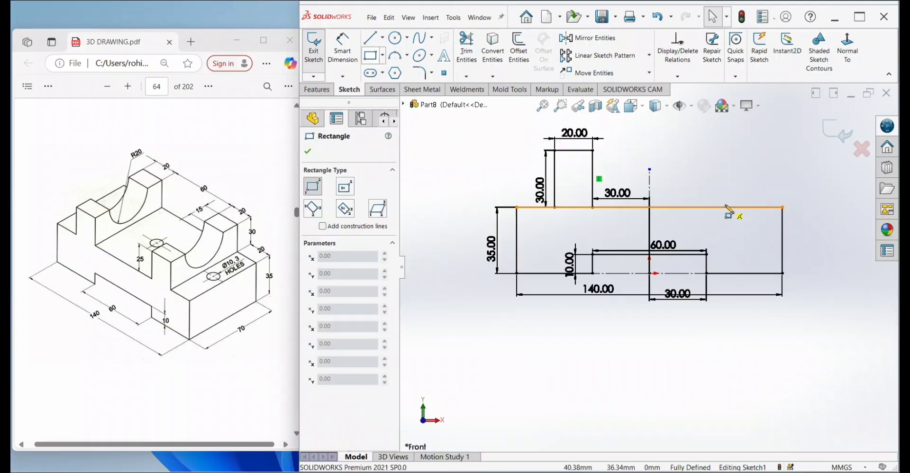
pyautogui.click(709, 207)
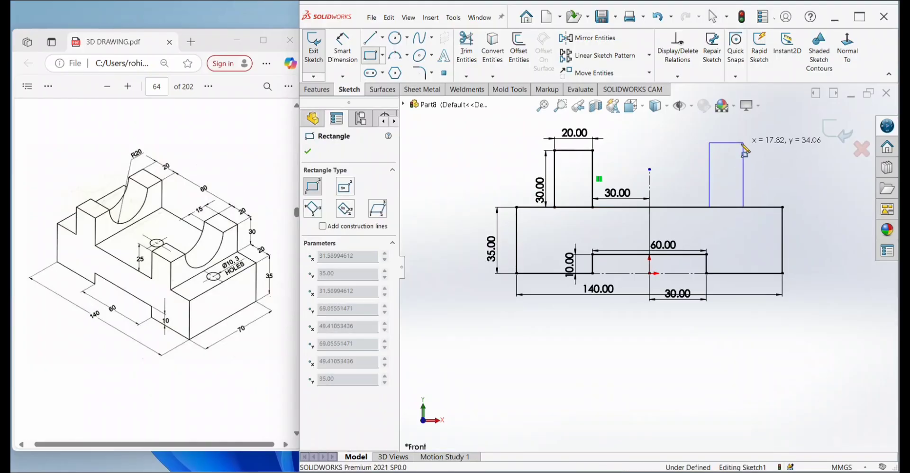
pyautogui.click(743, 143)
# Dimension the right upright rectangle to 30 mm high and 20 mm wide.
pyautogui.press('d')
pyautogui.click(743, 175)
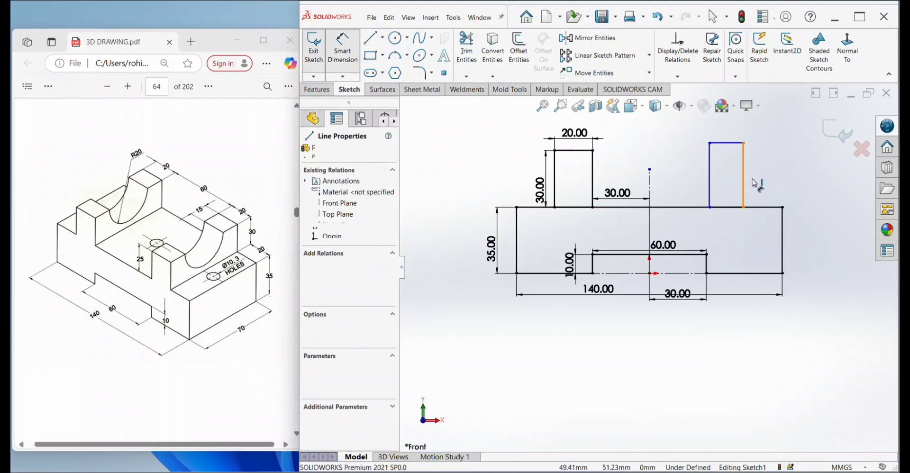
pyautogui.click(755, 179)
pyautogui.write('30')
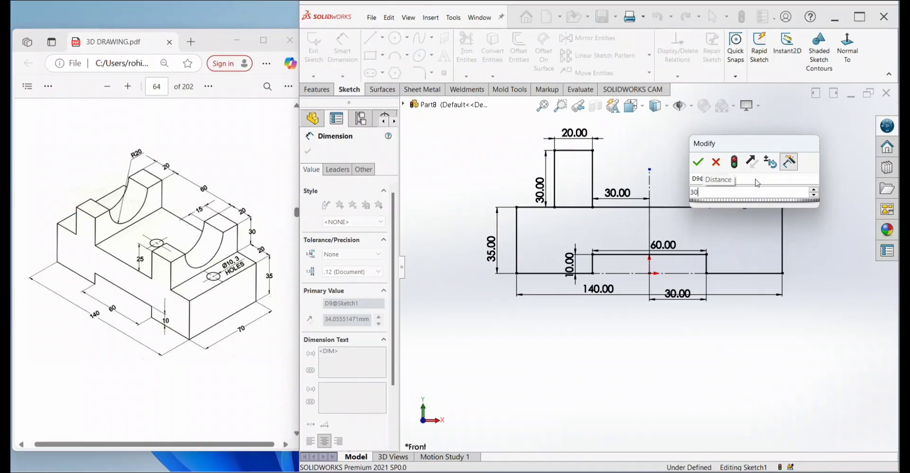
pyautogui.press('Return')
pyautogui.click(729, 150)
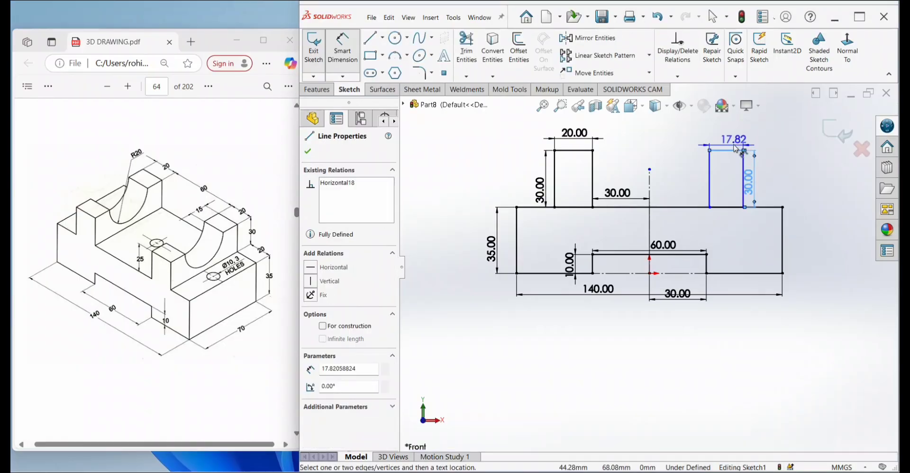
pyautogui.click(735, 148)
pyautogui.write('20')
pyautogui.press('Return')
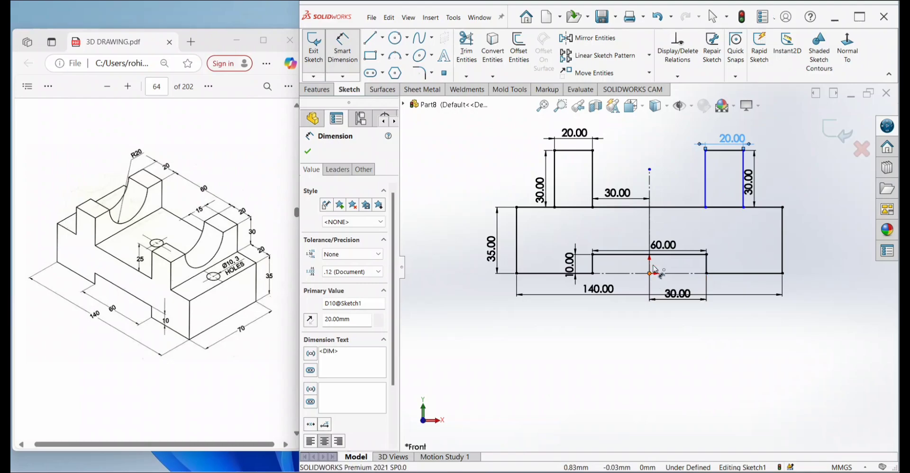
# Set the horizontal distance from the origin to the right upright's lower inner corner to 30 mm.
pyautogui.click(649, 274)
pyautogui.click(705, 207)
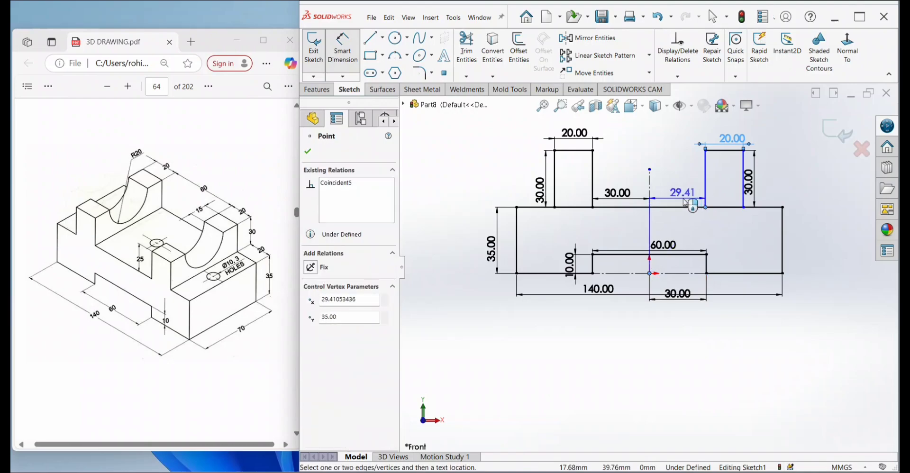
pyautogui.click(696, 203)
pyautogui.write('30')
pyautogui.press('Return')
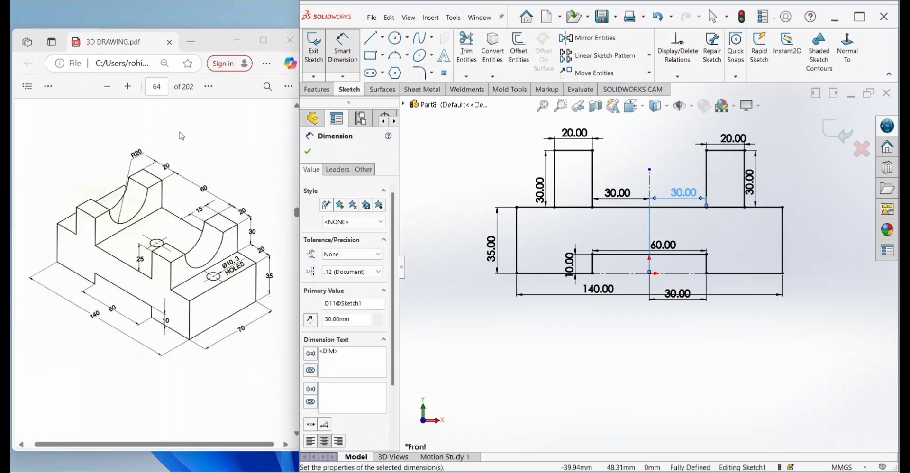
pyautogui.click(307, 152)
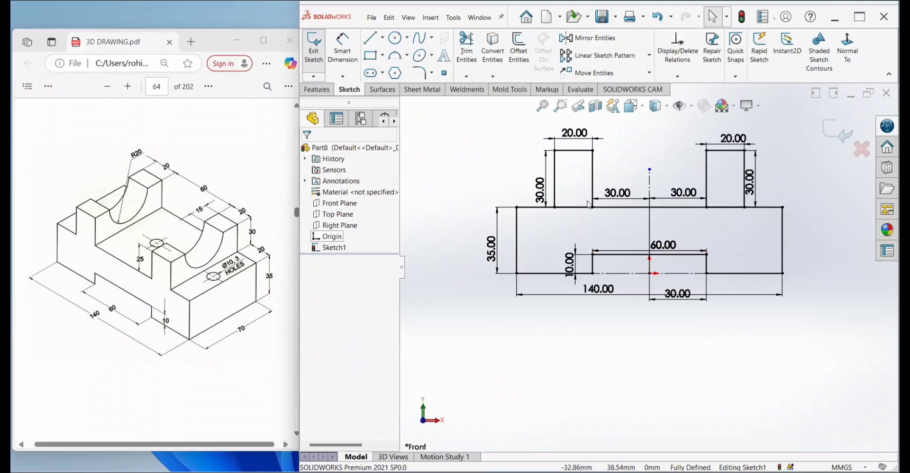
# Offset the base's top edge 5 mm upward as a single line, without selecting the chain.
pyautogui.click(607, 206)
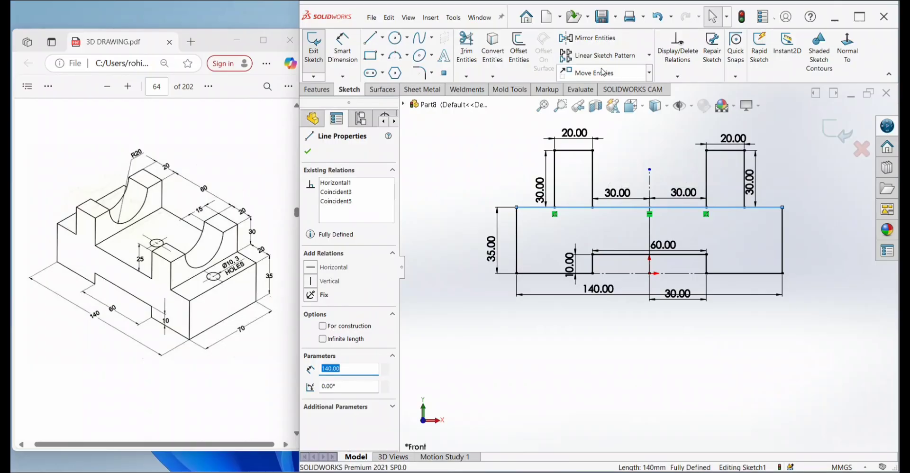
pyautogui.click(518, 51)
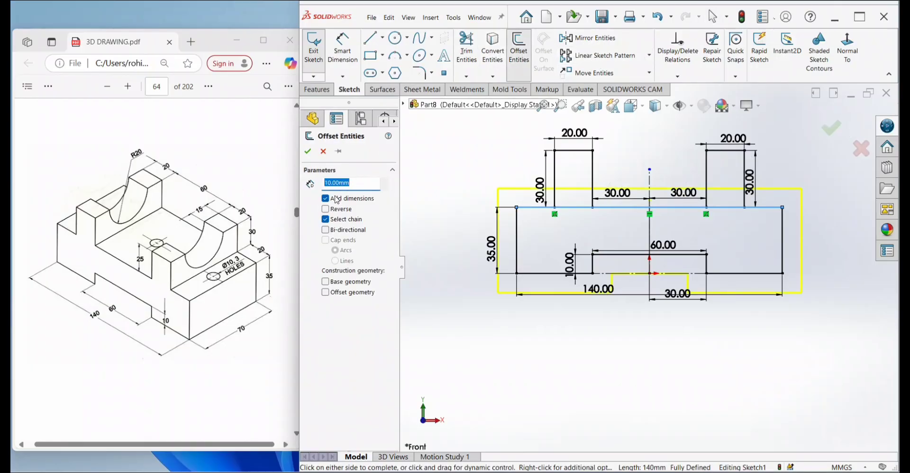
pyautogui.click(327, 219)
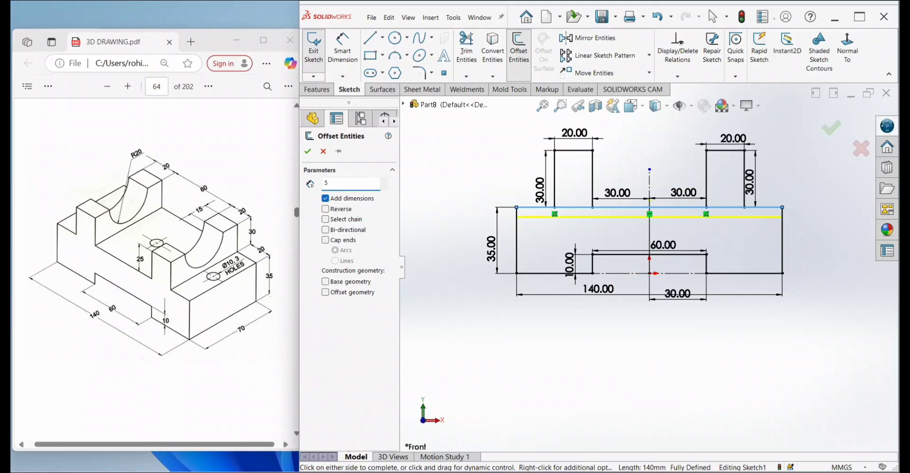
pyautogui.click(325, 209)
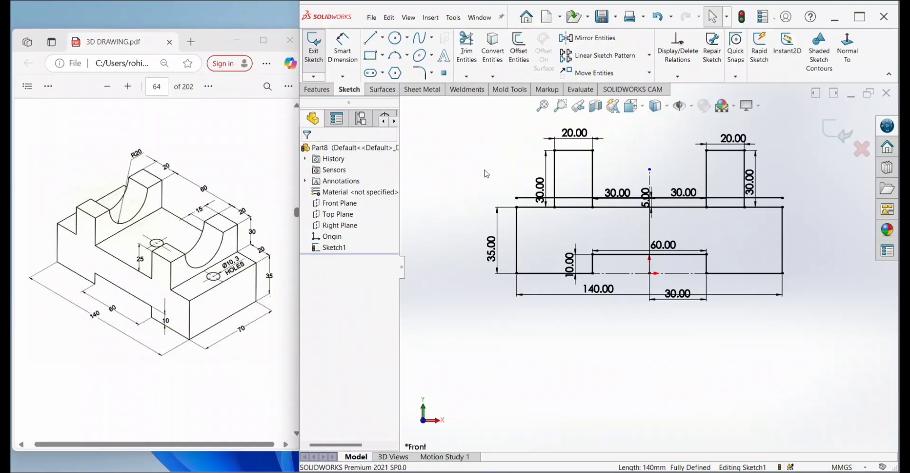
# Trim the offset line to the gap between the uprights and remove the base's top edge beneath and between them.
pyautogui.click(464, 45)
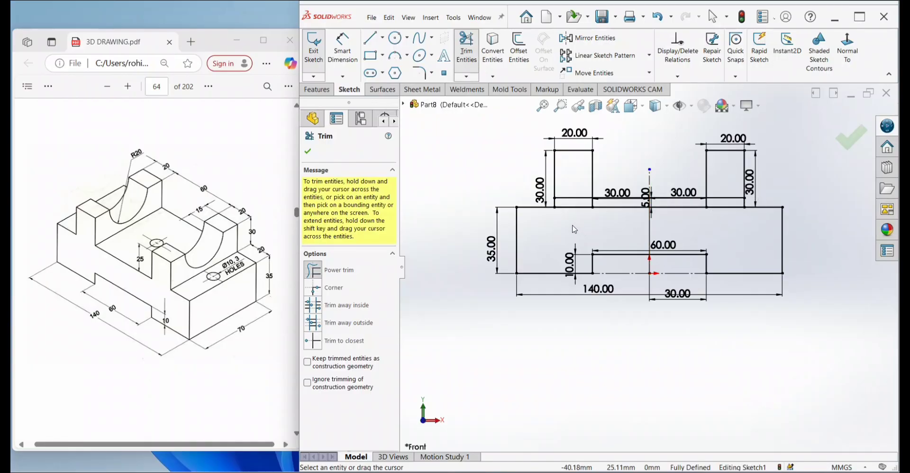
pyautogui.moveTo(574, 184); pyautogui.dragTo(579, 216)
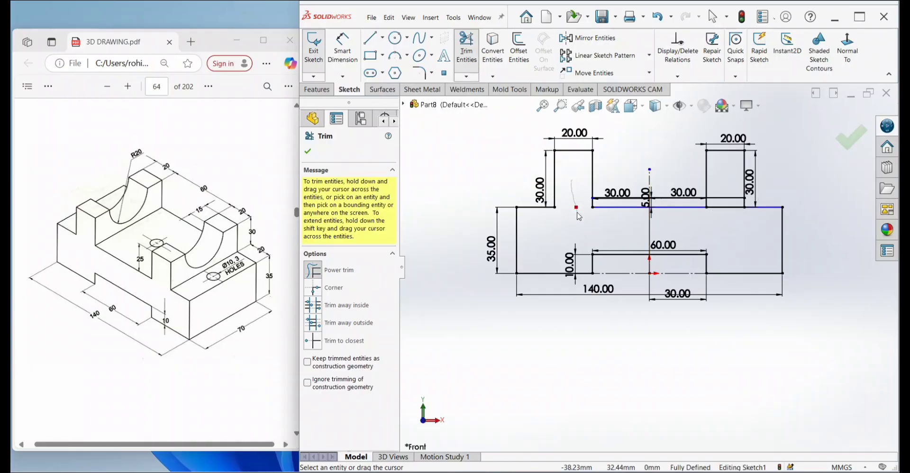
pyautogui.scroll(-2, 588, 217)
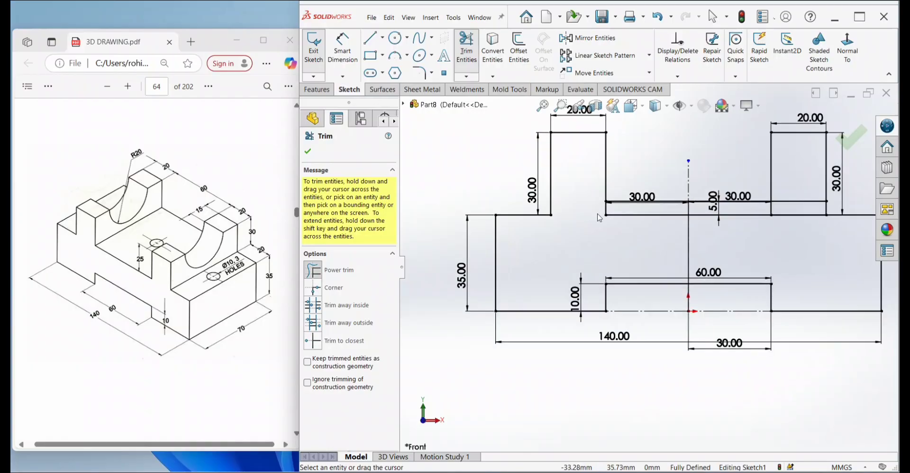
pyautogui.moveTo(625, 217); pyautogui.dragTo(628, 210)
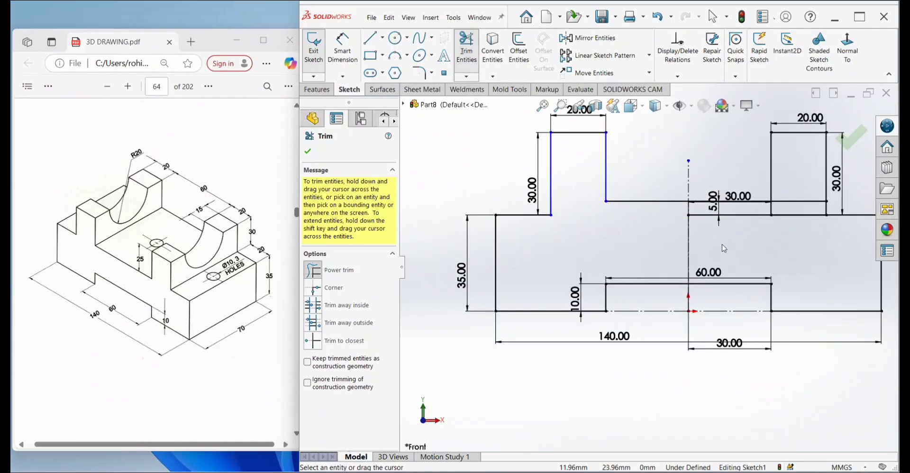
pyautogui.moveTo(737, 219)
pyautogui.mouseDown()
pyautogui.moveTo(787, 203)
pyautogui.moveTo(798, 210)
pyautogui.mouseUp()
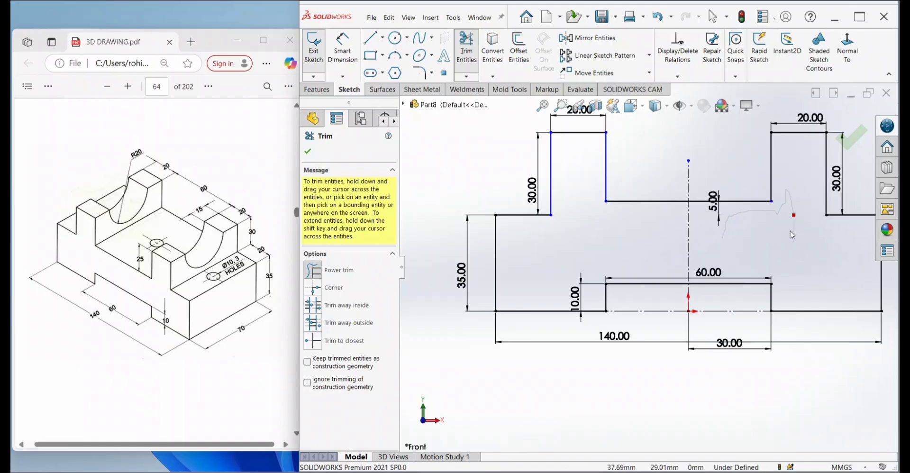
pyautogui.click(308, 152)
pyautogui.scroll(3, 647, 266)
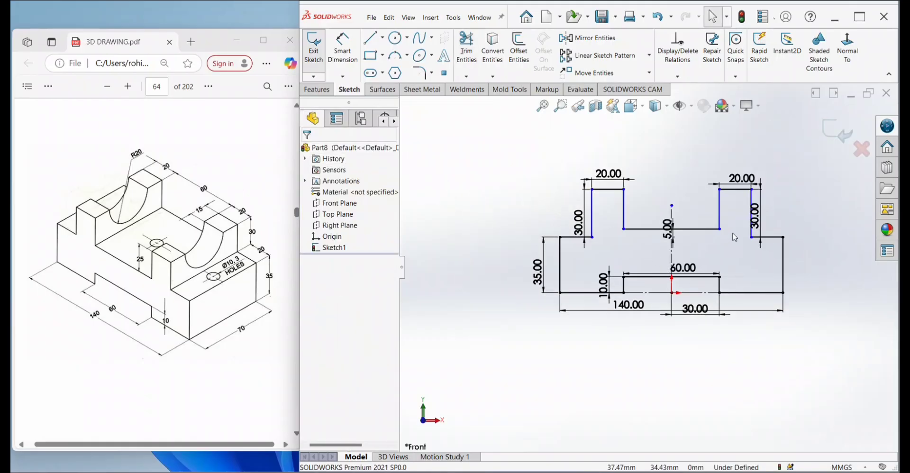
# Try a height dimension on the right upright's inner edge, and delete it.
pyautogui.moveTo(743, 407); pyautogui.dragTo(738, 350, button='right')
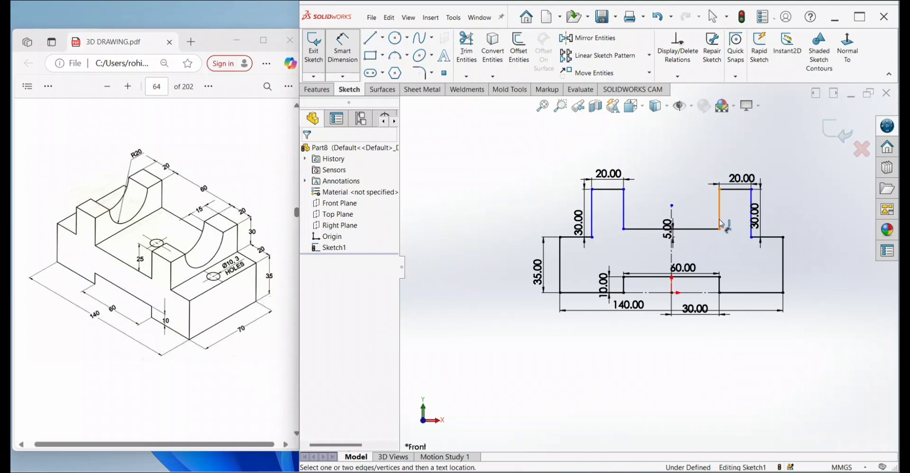
pyautogui.click(720, 223)
pyautogui.click(713, 212)
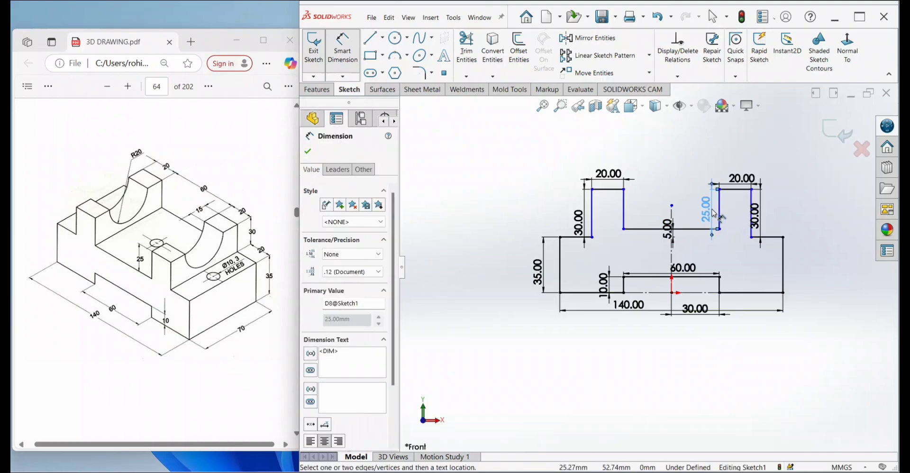
pyautogui.rightClick(710, 222)
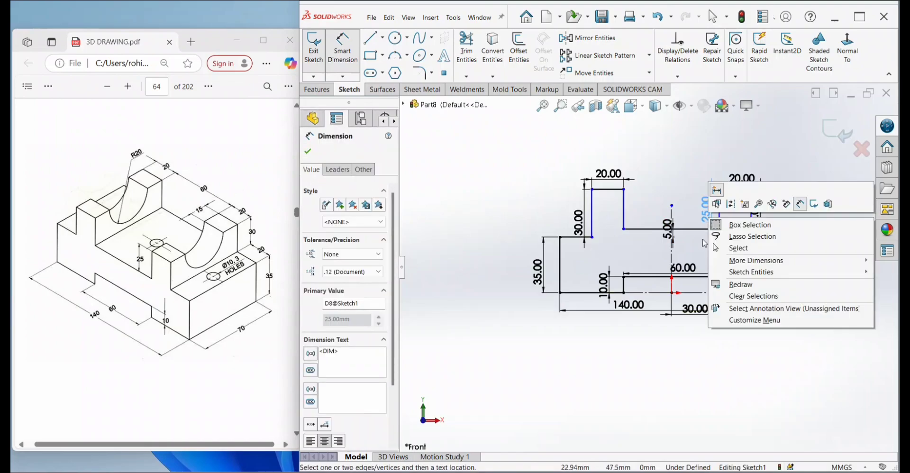
pyautogui.click(308, 151)
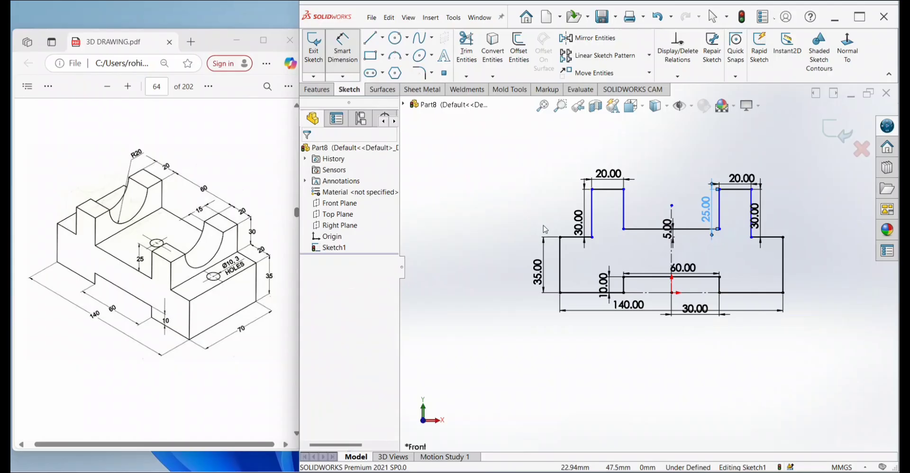
pyautogui.click(705, 215)
pyautogui.press('Delete')
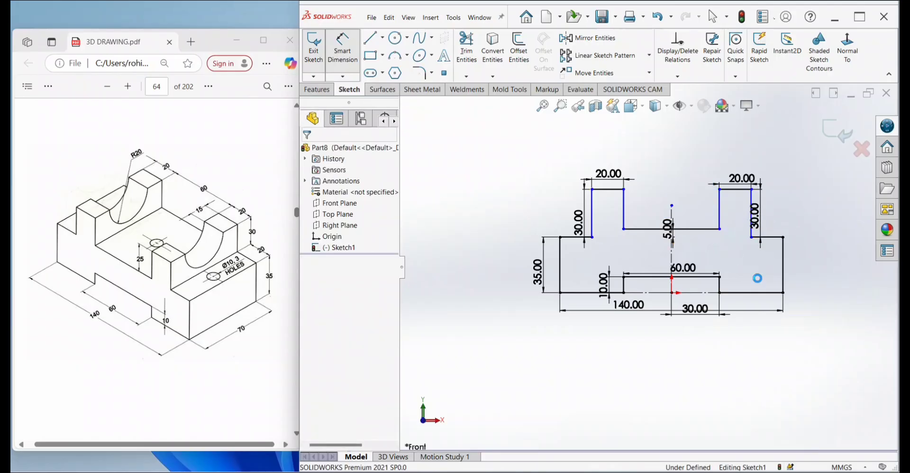
# Try a vertical dimension from the origin to the raised edge between the uprights, and delete it.
pyautogui.click(671, 292)
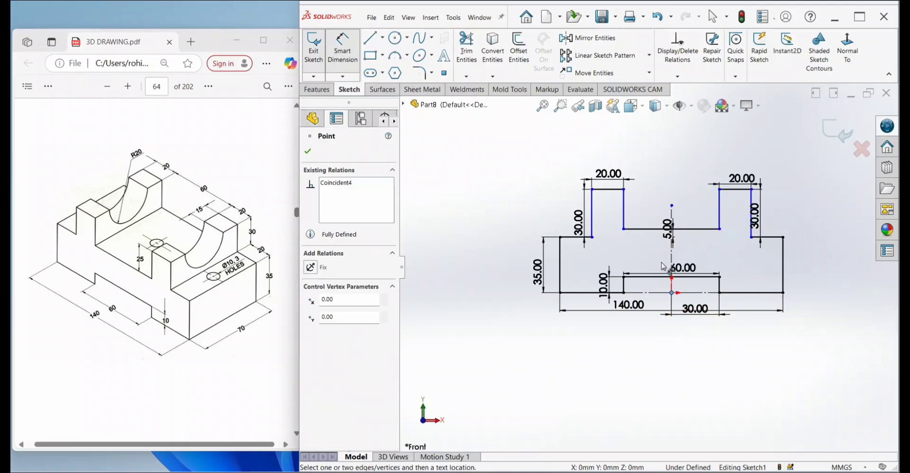
pyautogui.click(657, 233)
pyautogui.click(651, 254)
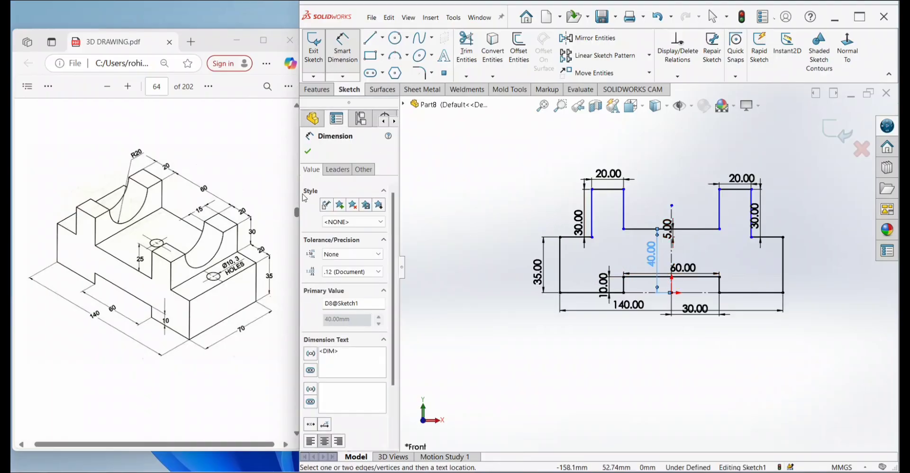
pyautogui.press('Delete')
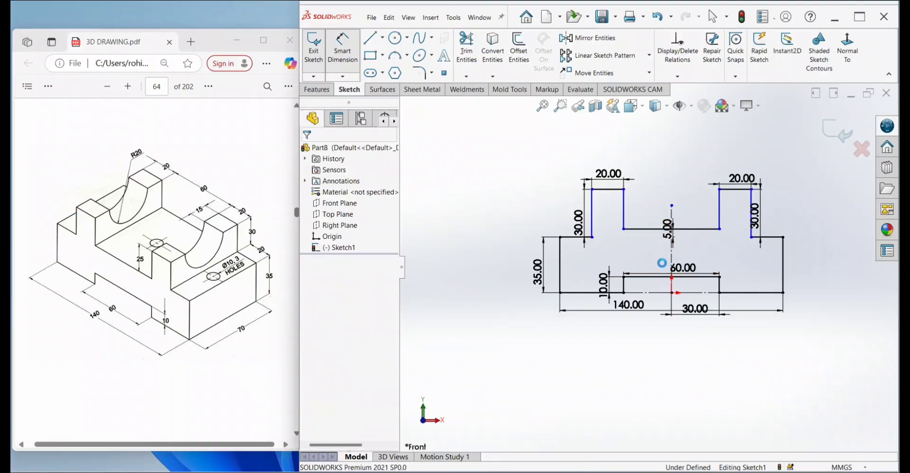
# Dimension the base's two top ledges outside the left and right uprights to 20 mm each.
pyautogui.click(543, 107)
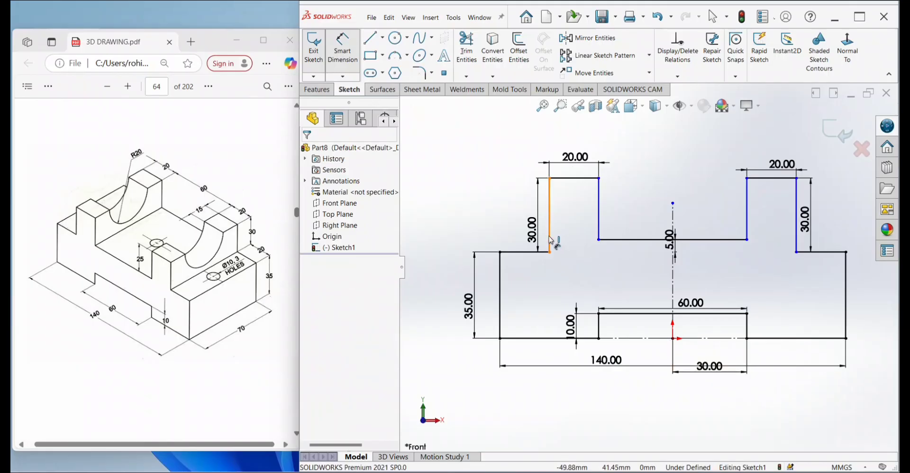
pyautogui.click(529, 253)
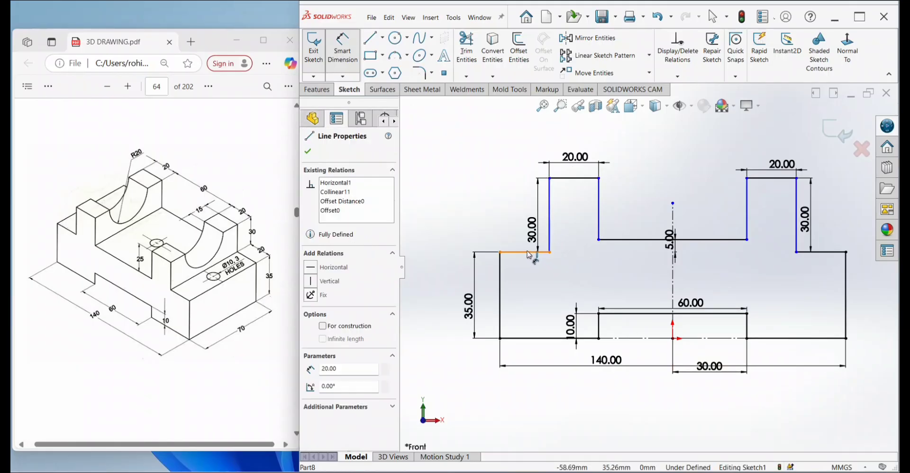
pyautogui.click(534, 272)
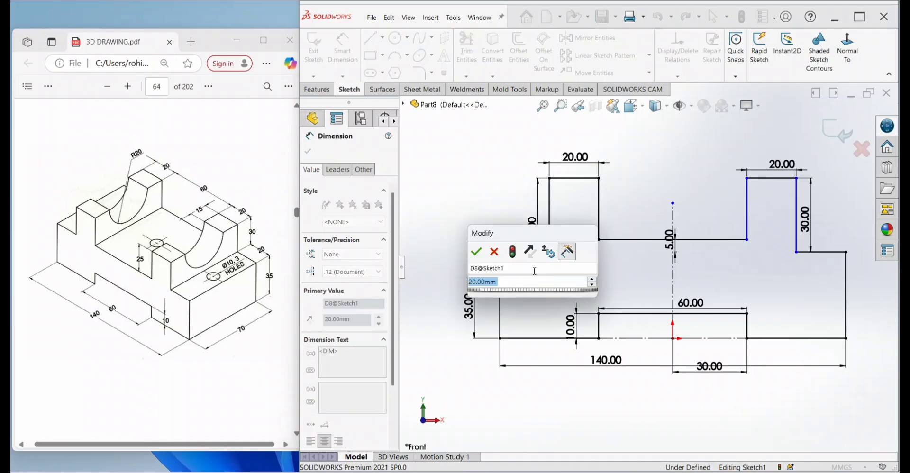
pyautogui.click(475, 255)
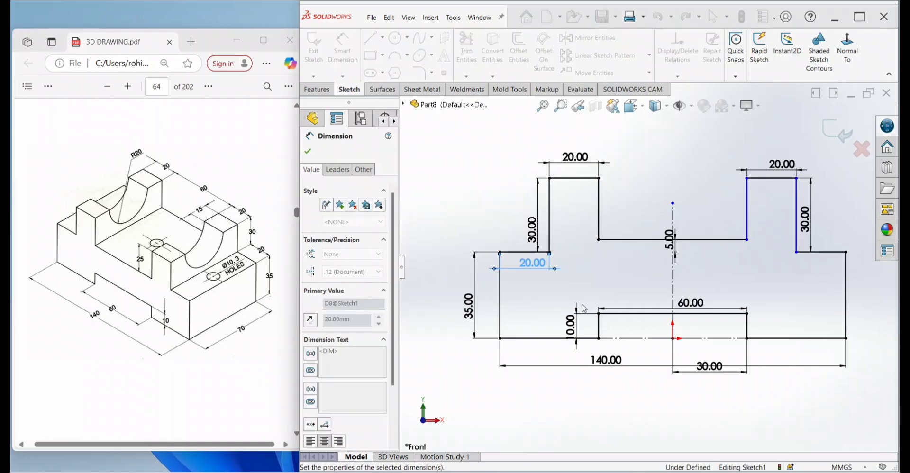
pyautogui.click(815, 255)
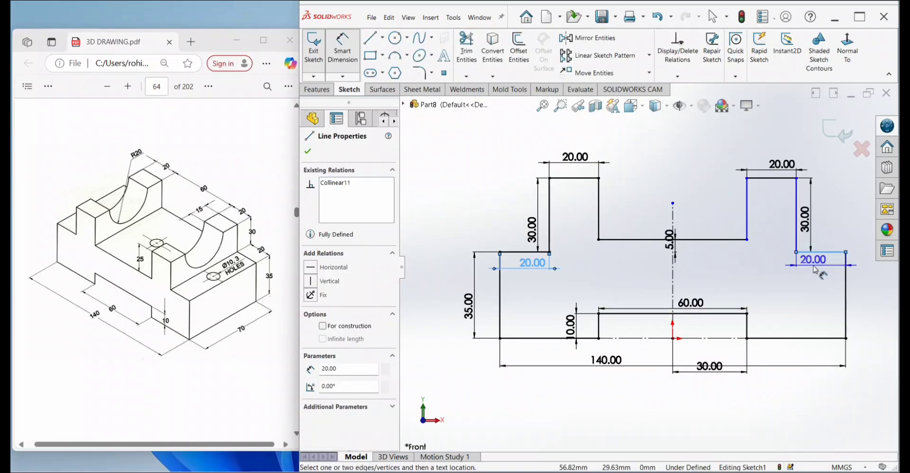
pyautogui.click(814, 268)
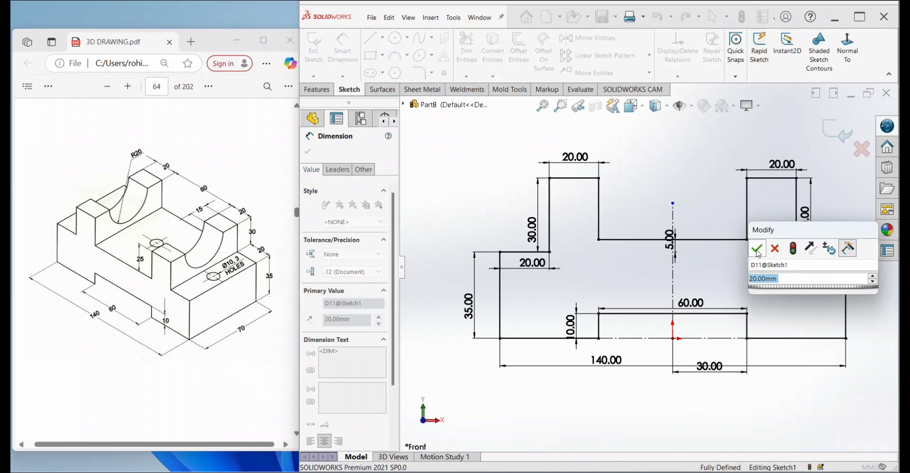
pyautogui.click(755, 246)
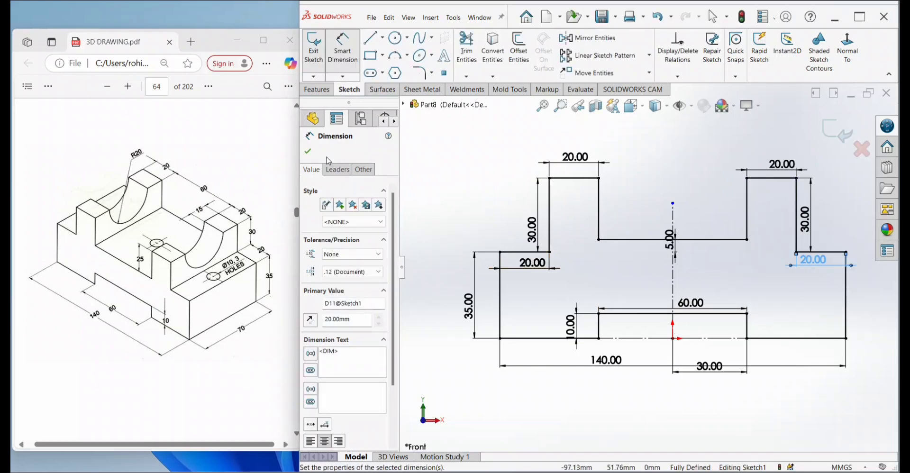
pyautogui.click(308, 152)
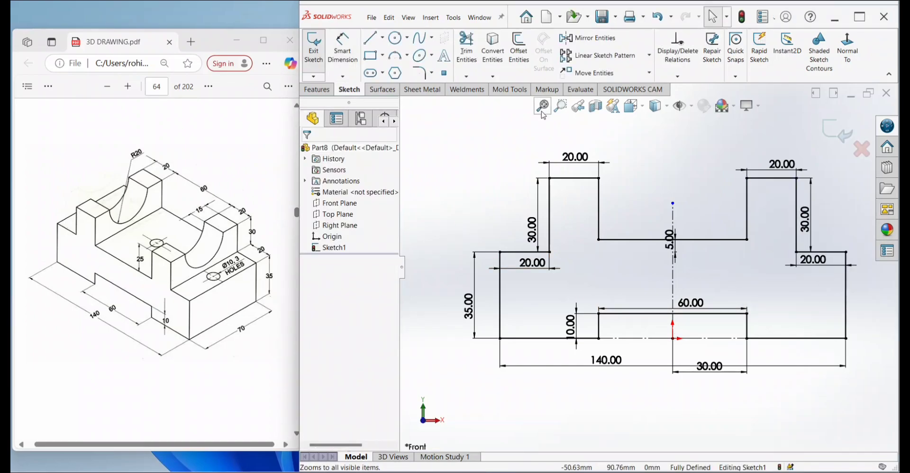
pyautogui.click(542, 106)
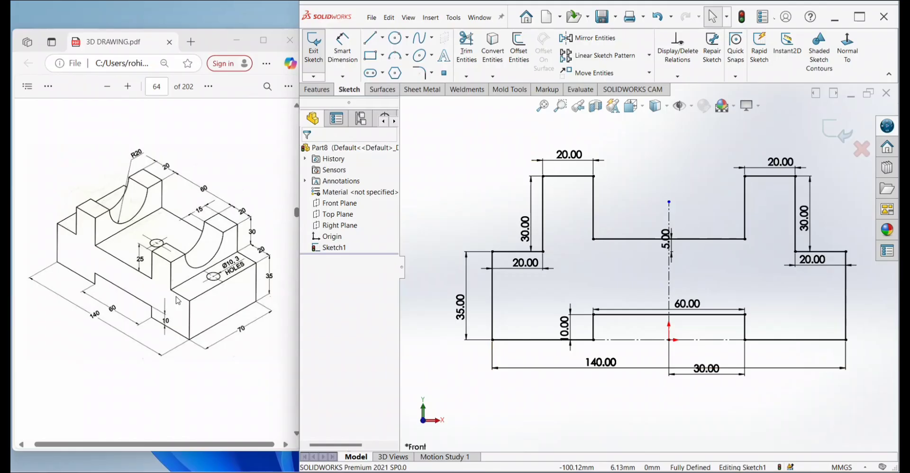
# Finish the sketch and extrude the profile 70 mm with the Mid Plane end condition.
pyautogui.click(311, 48)
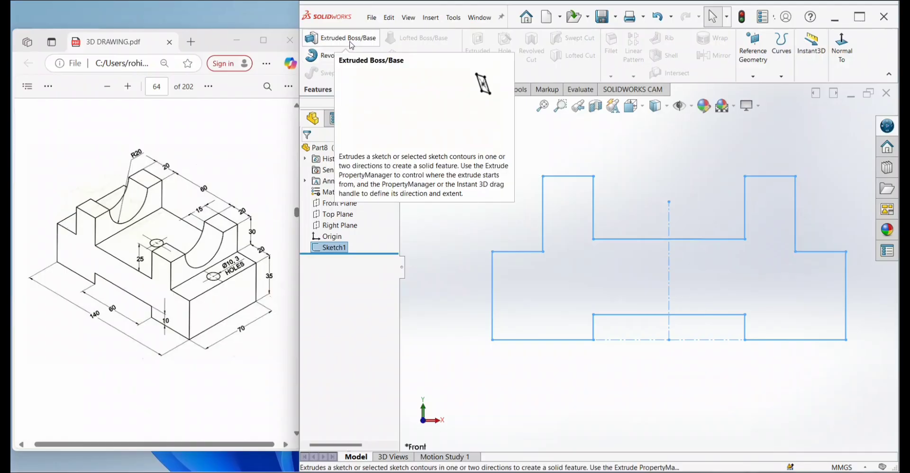
pyautogui.click(351, 40)
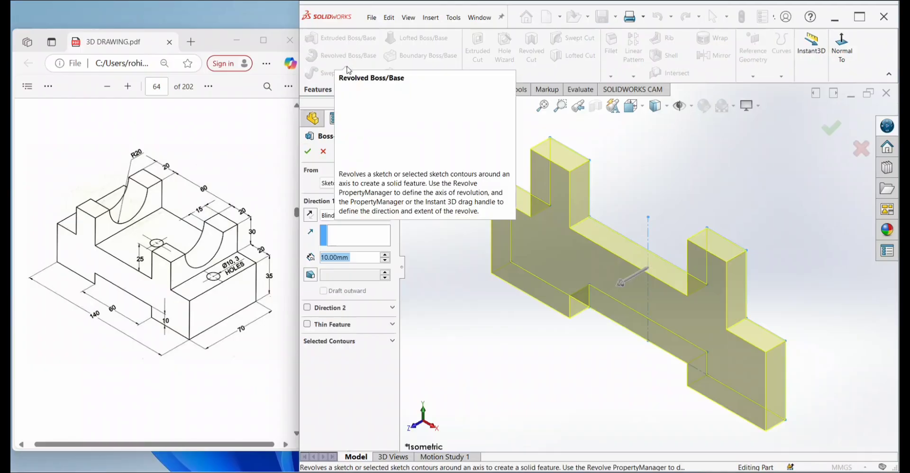
pyautogui.click(353, 215)
pyautogui.click(355, 269)
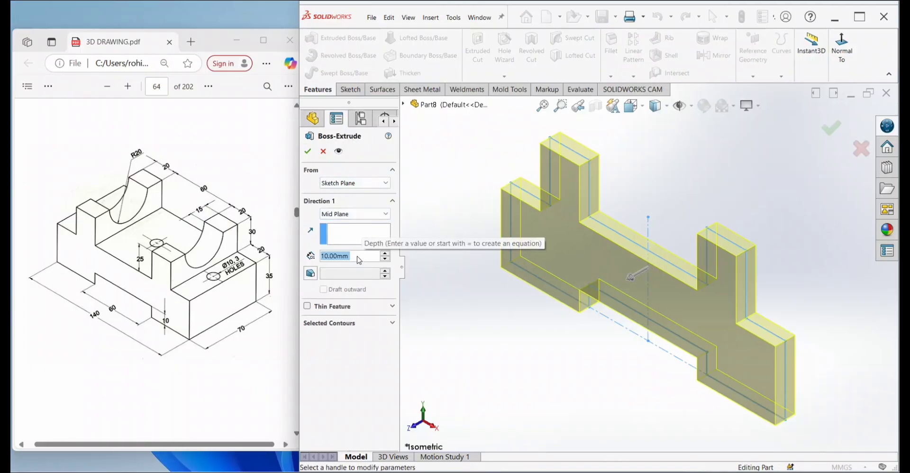
pyautogui.write('70')
pyautogui.press('Return')
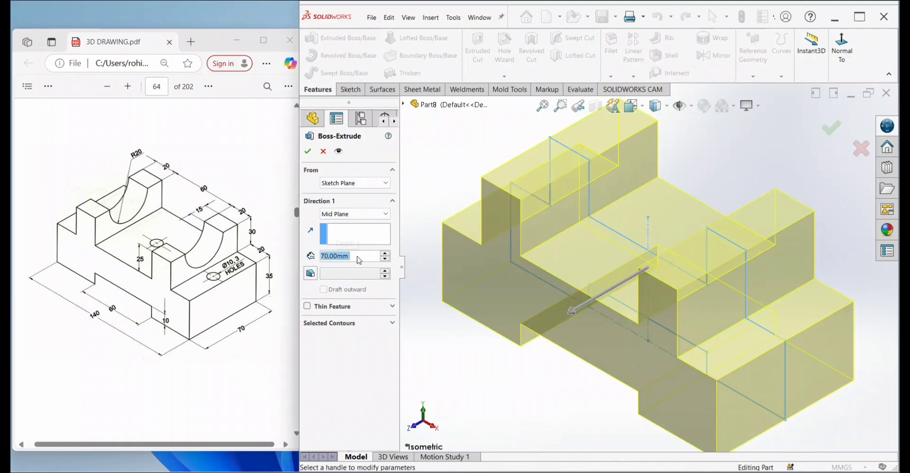
pyautogui.click(307, 151)
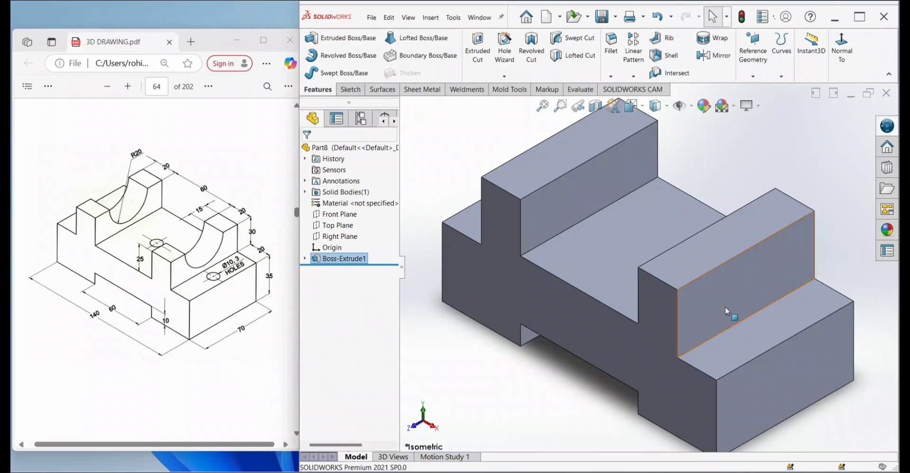
# Sketch a circle of about 17 mm radius on the right upright's outer face, centered on the midpoint of its top edge.
pyautogui.rightClick(724, 307)
pyautogui.click(731, 244)
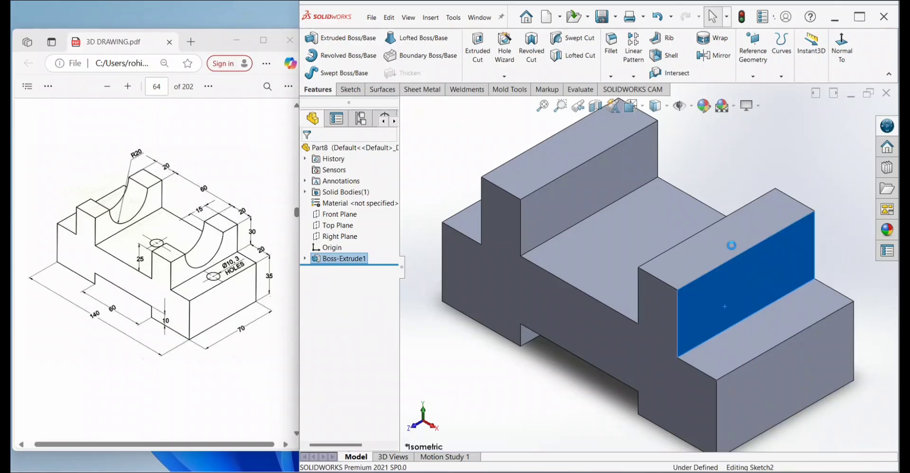
pyautogui.click(395, 39)
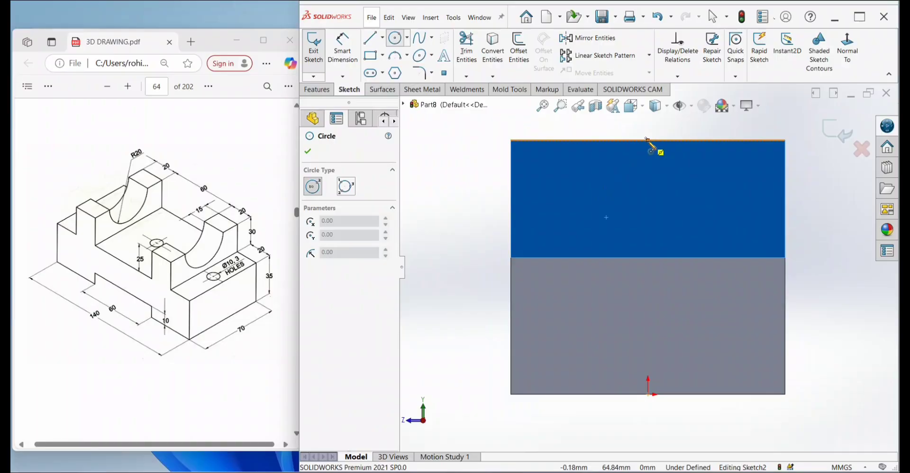
pyautogui.click(648, 140)
pyautogui.click(671, 201)
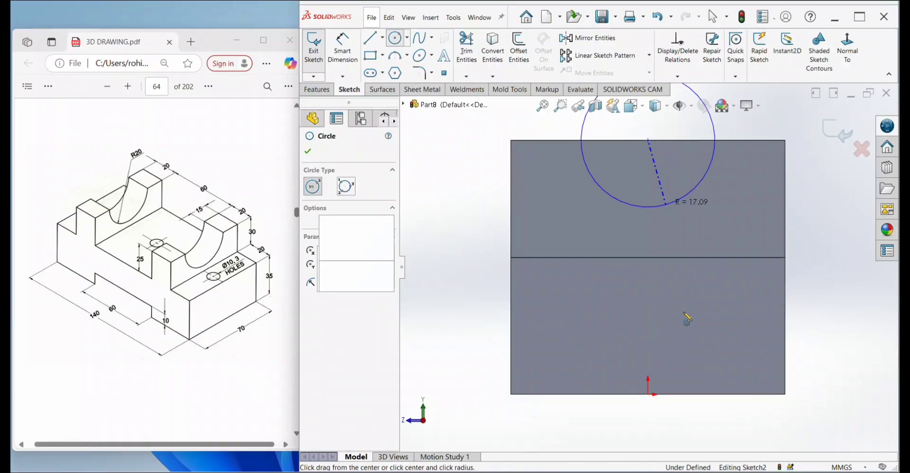
# Dimension the circle on the right upright's outer face to a diameter of 40 mm.
pyautogui.moveTo(701, 295); pyautogui.dragTo(697, 222, button='right')
pyautogui.click(699, 184)
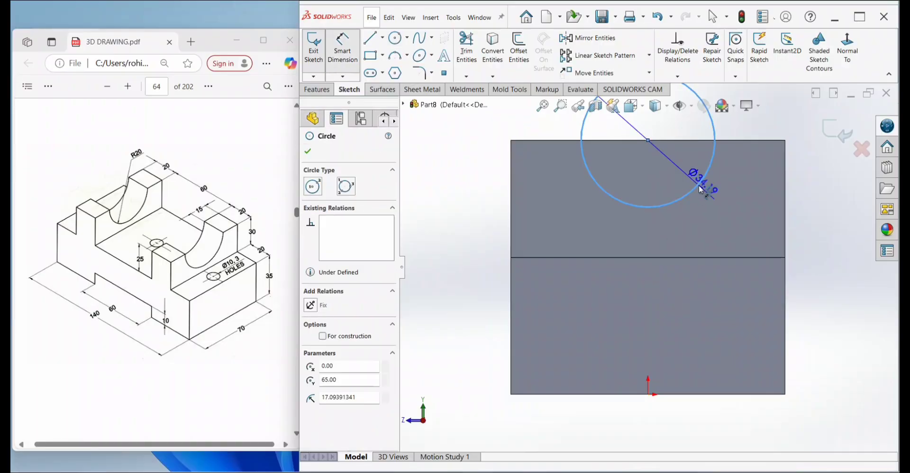
pyautogui.click(784, 136)
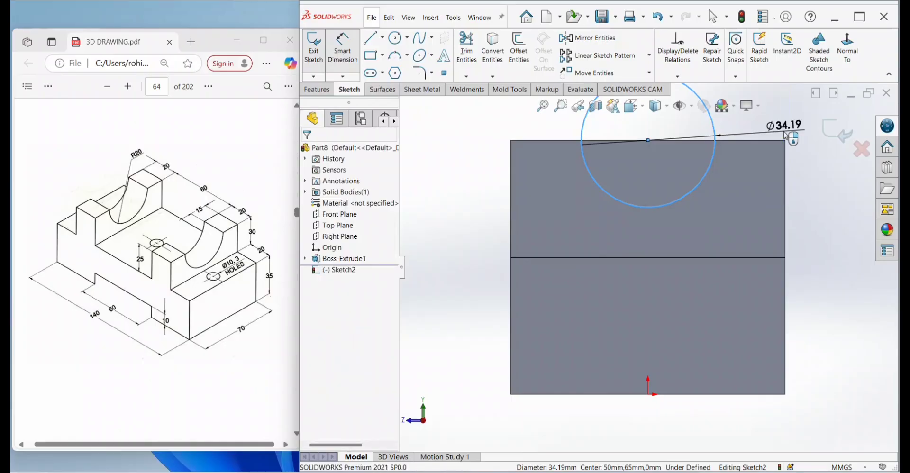
pyautogui.write('40')
pyautogui.press('Return')
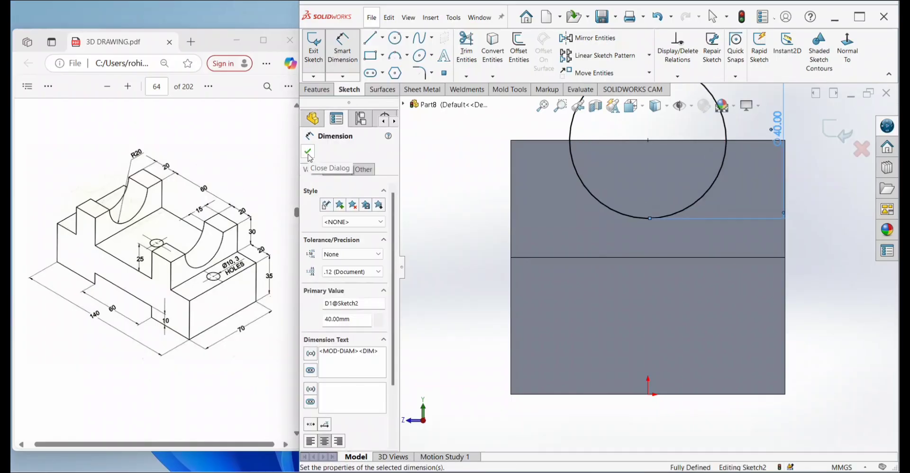
pyautogui.click(307, 152)
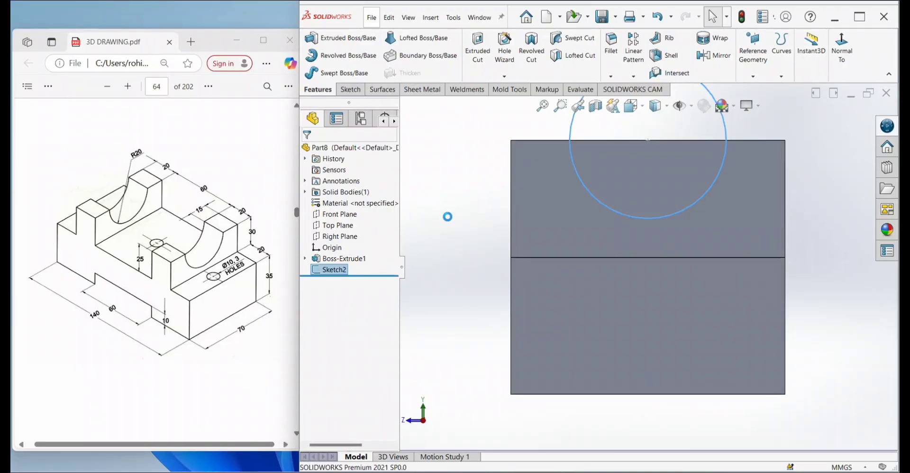
# Cut-extrude the circle with a Blind depth of 120 mm through both uprights.
pyautogui.hotkey('ctrl', '7')
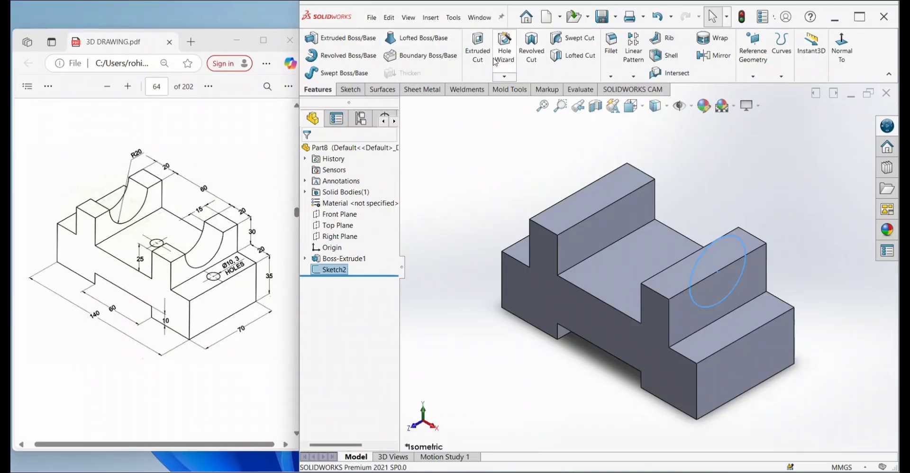
pyautogui.click(485, 57)
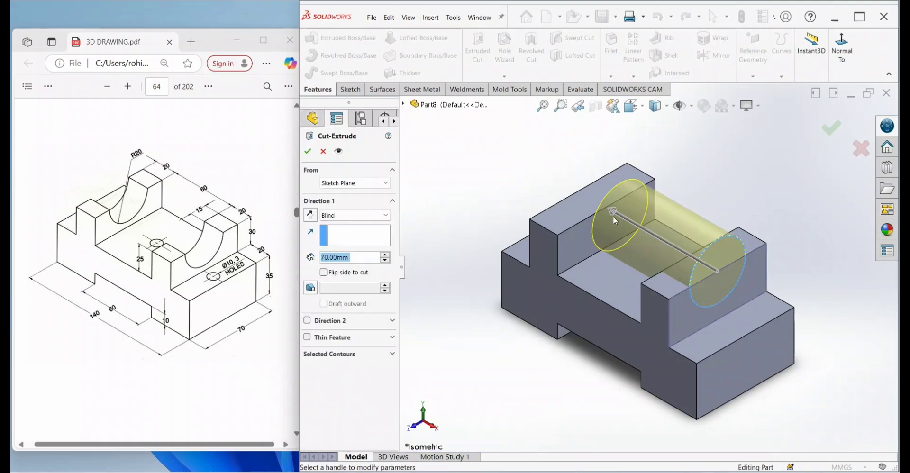
pyautogui.moveTo(613, 211); pyautogui.dragTo(448, 157)
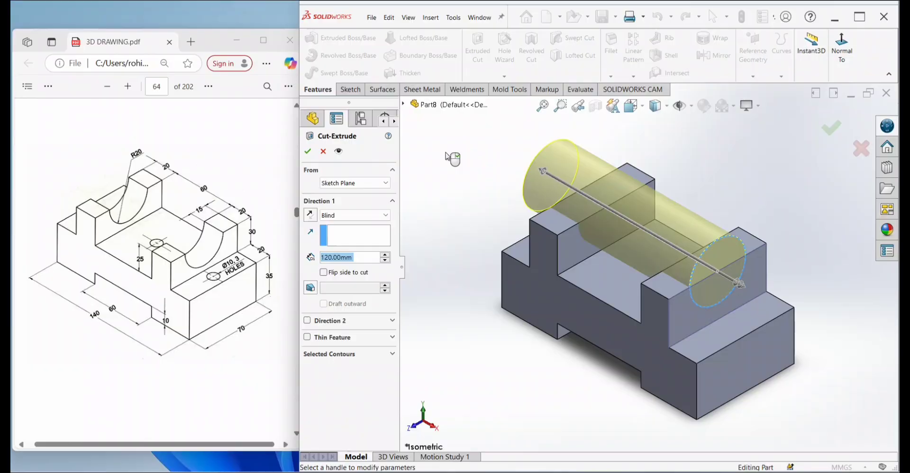
pyautogui.click(307, 152)
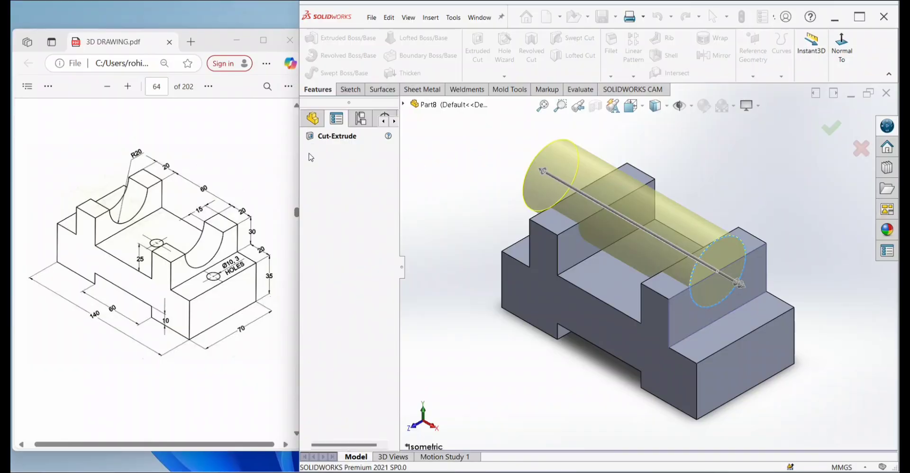
# Start a sketch on the floor face between the uprights and draw a circle of about 9 mm radius centered on the origin.
pyautogui.rightClick(619, 280)
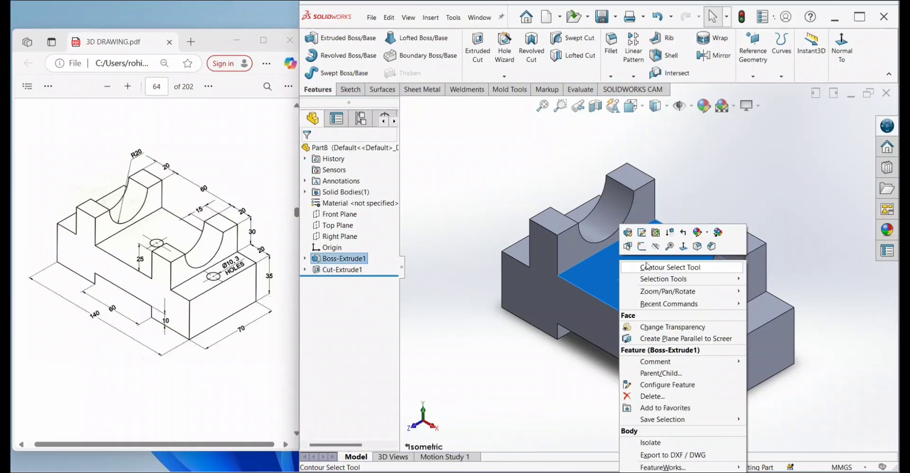
pyautogui.click(641, 246)
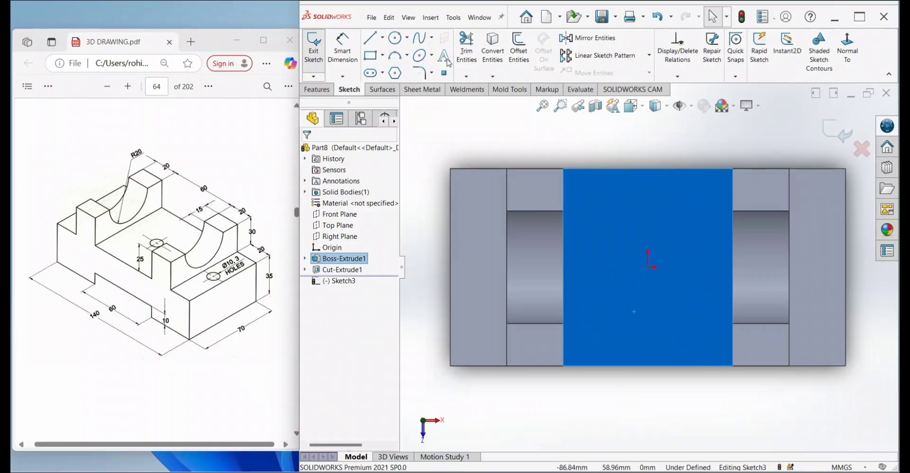
pyautogui.click(395, 37)
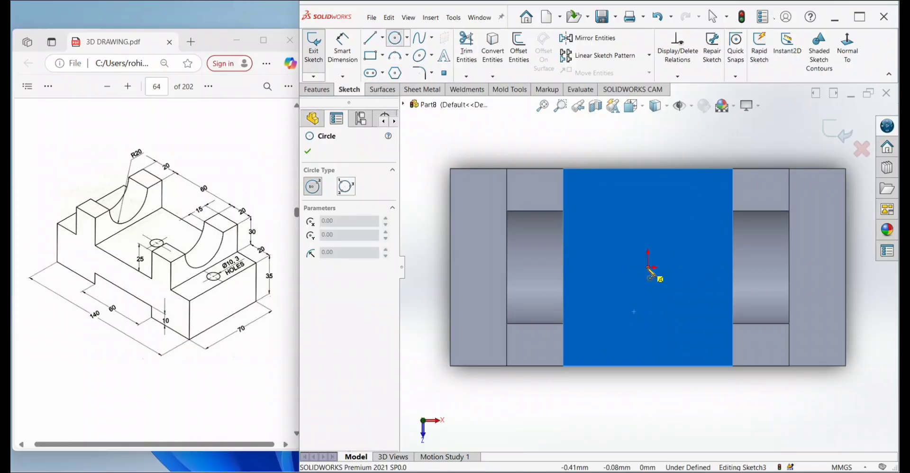
pyautogui.click(648, 267)
pyautogui.click(666, 285)
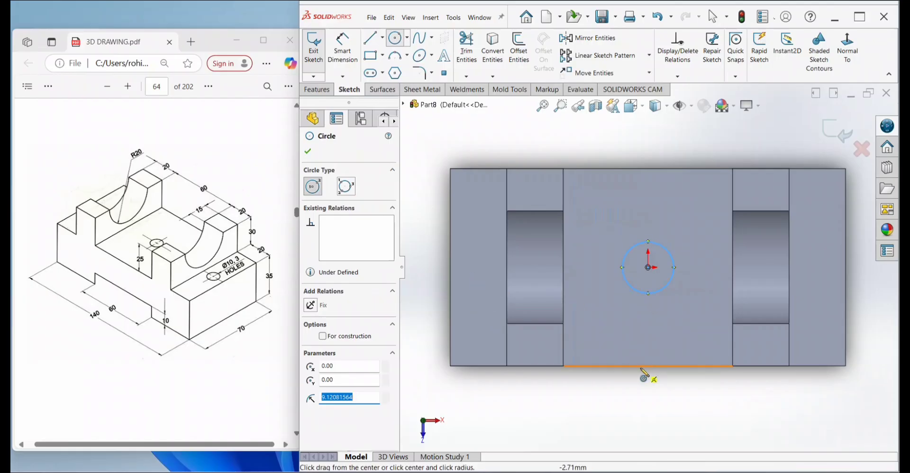
pyautogui.press('Escape')
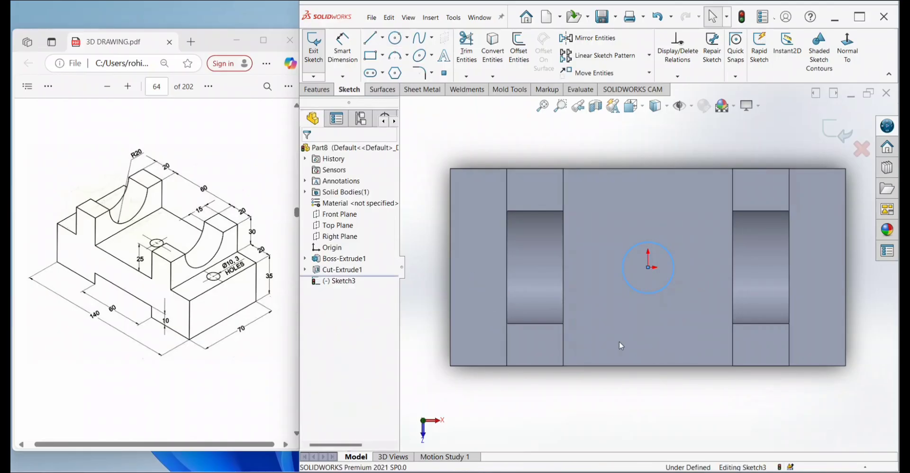
# Dimension the circle at the origin to a diameter of 10 mm.
pyautogui.press('d')
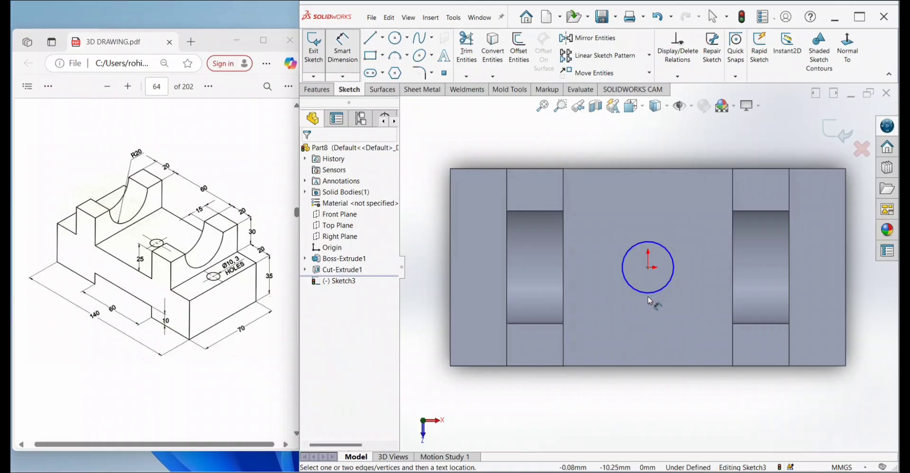
pyautogui.click(643, 293)
pyautogui.click(620, 362)
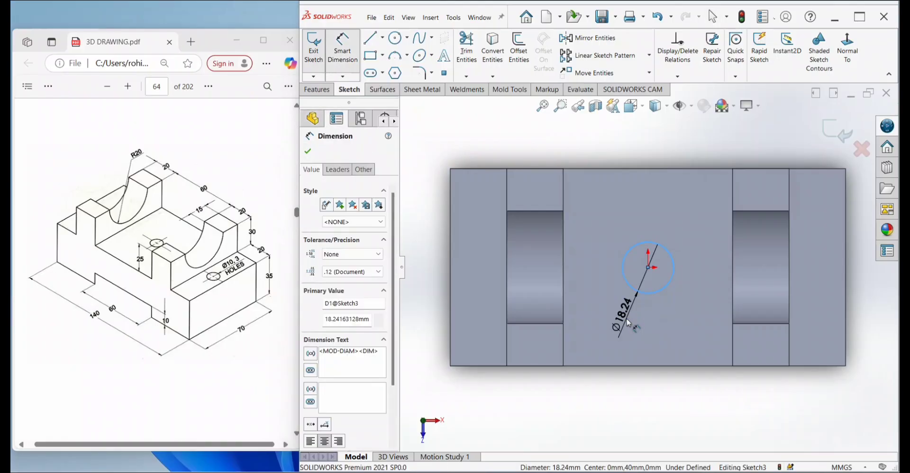
pyautogui.write('10')
pyautogui.press('Return')
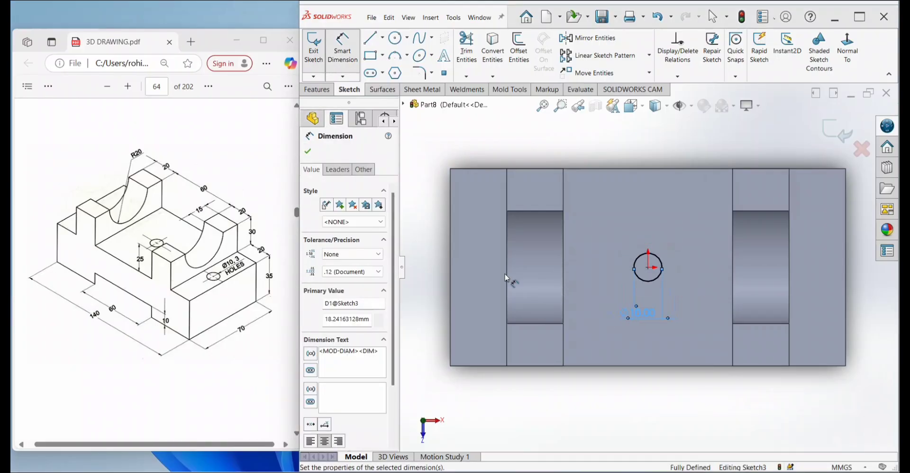
pyautogui.press('Escape')
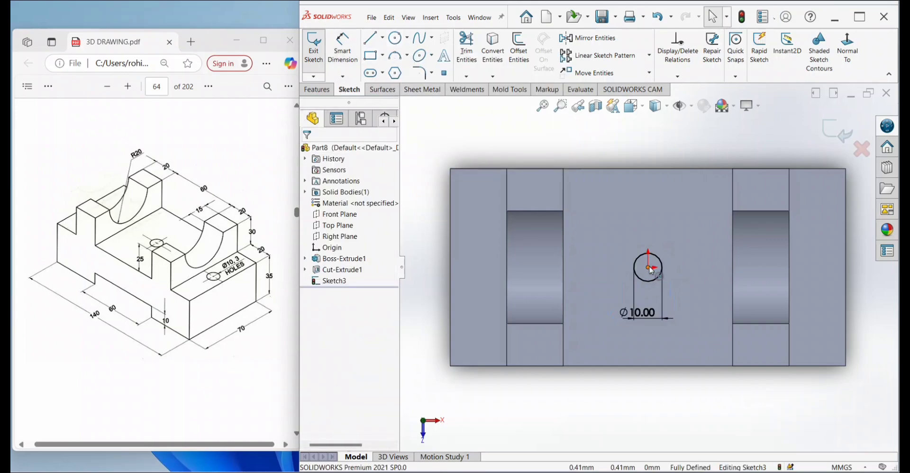
# Sketch circles level with the origin, of about 5.7 mm radius on the left outer ledge and about 7.8 mm on the right.
pyautogui.click(397, 41)
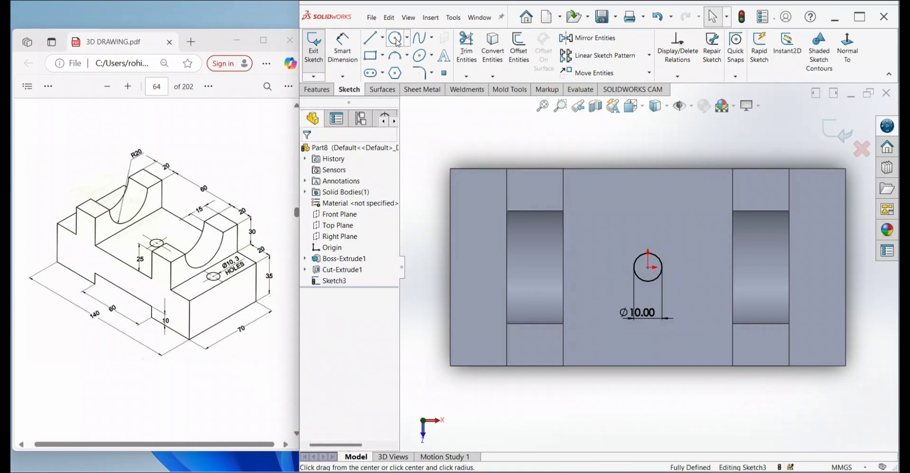
pyautogui.click(477, 267)
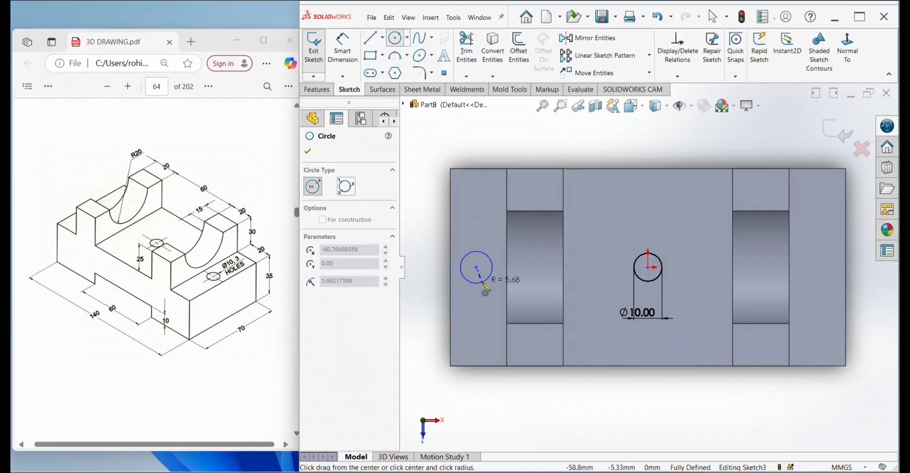
pyautogui.click(488, 279)
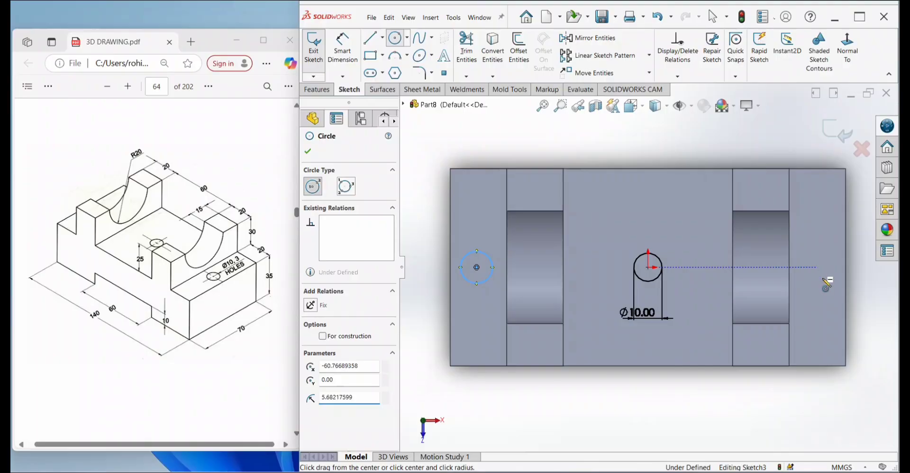
pyautogui.click(816, 267)
pyautogui.click(836, 278)
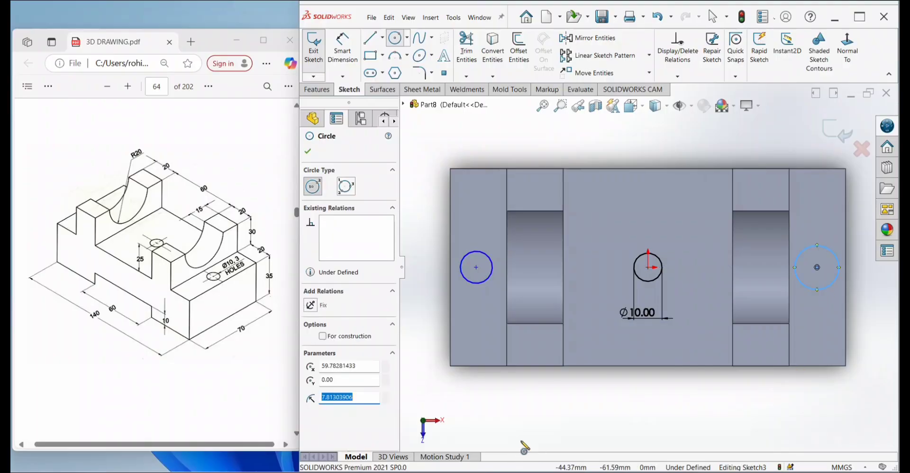
# Dimension the left circle's center 10 mm from the base's left outer edge.
pyautogui.moveTo(522, 432); pyautogui.dragTo(521, 280, button='right')
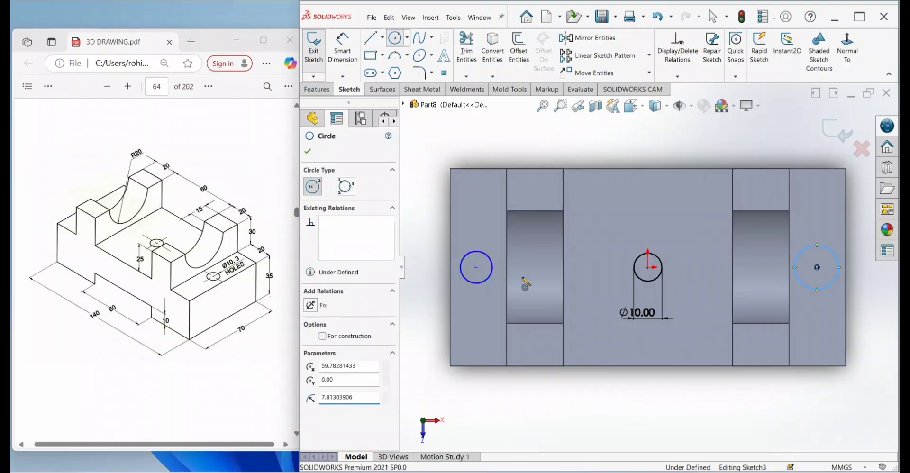
pyautogui.click(477, 268)
pyautogui.click(451, 276)
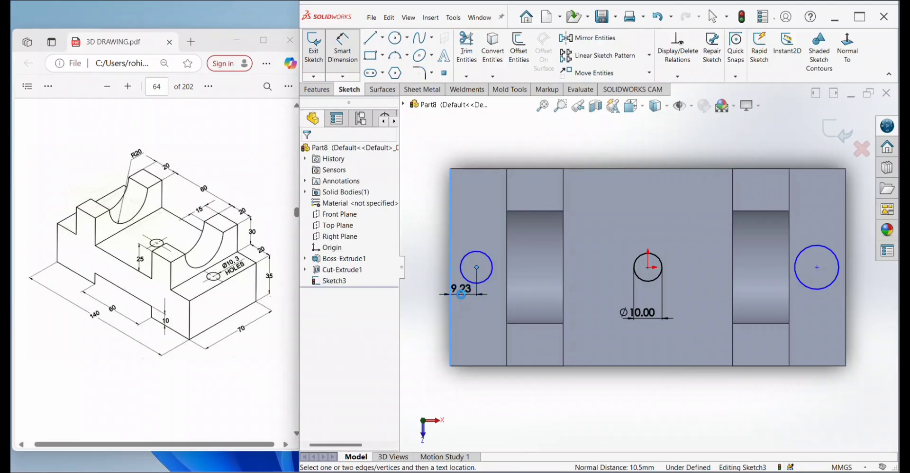
pyautogui.click(460, 290)
pyautogui.write('10.00mm')
pyautogui.press('Return')
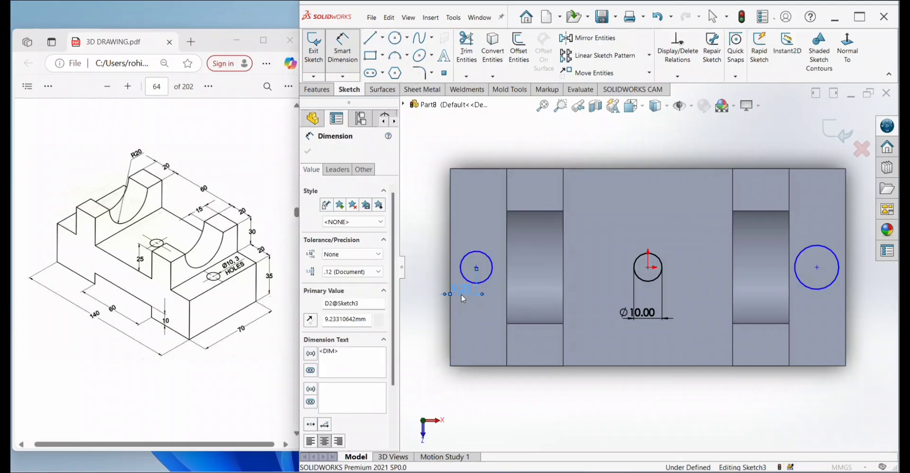
pyautogui.click(307, 151)
# Dimension the right circle's center 10 mm from the base's right outer edge.
pyautogui.moveTo(805, 360); pyautogui.dragTo(811, 303, button='right')
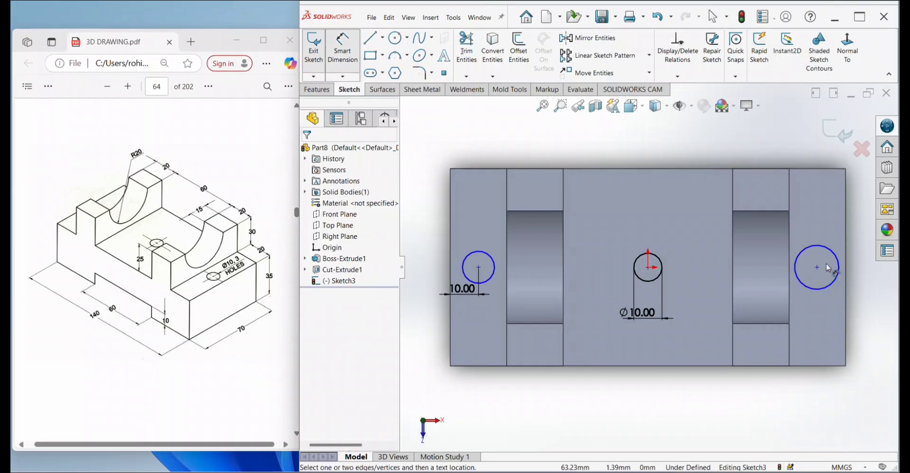
pyautogui.click(832, 274)
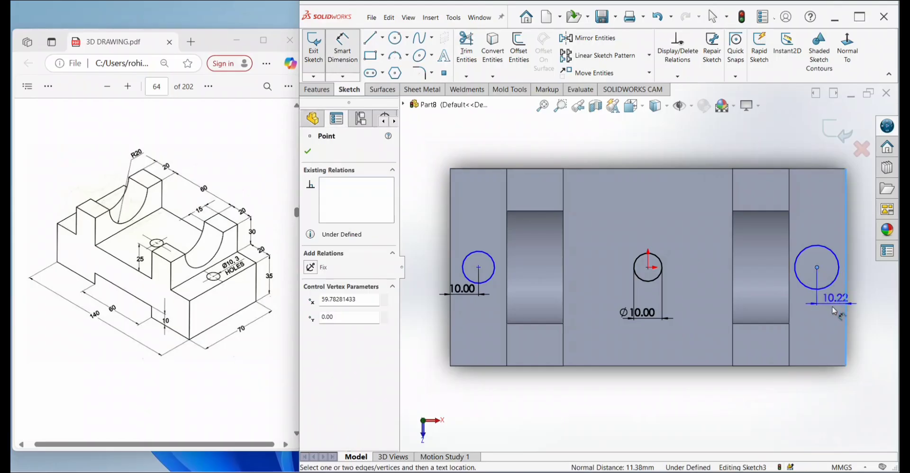
pyautogui.click(831, 307)
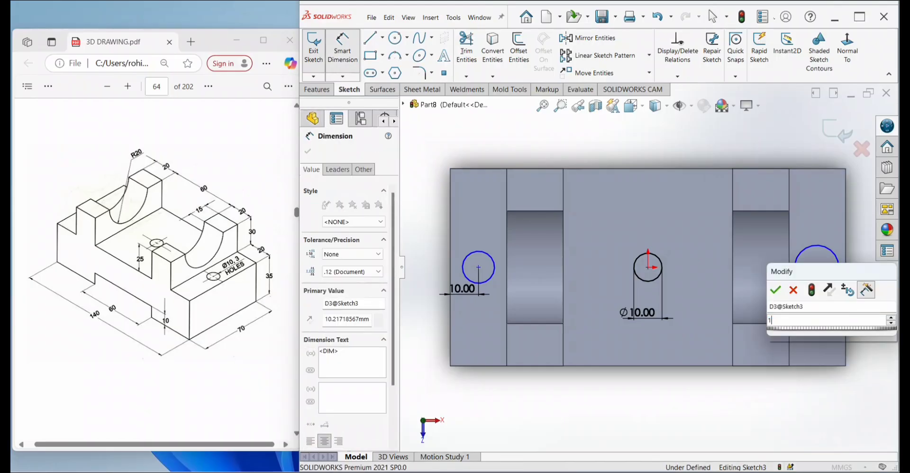
pyautogui.write('10')
pyautogui.press('Return')
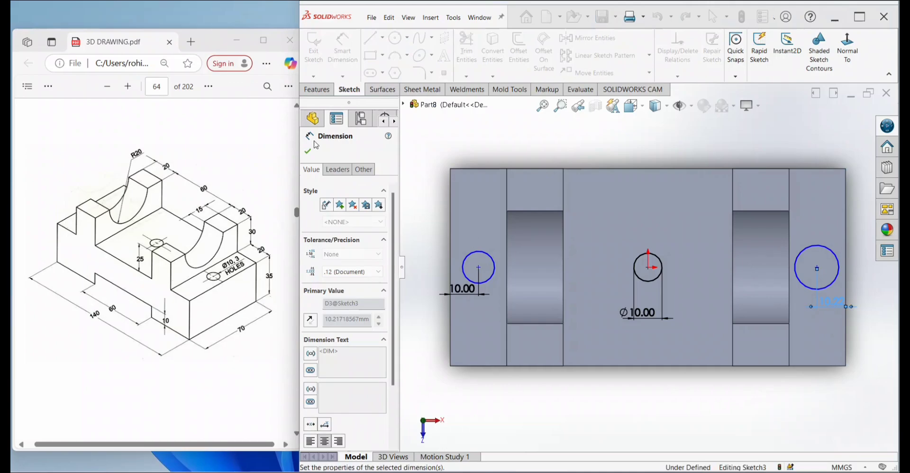
pyautogui.click(308, 151)
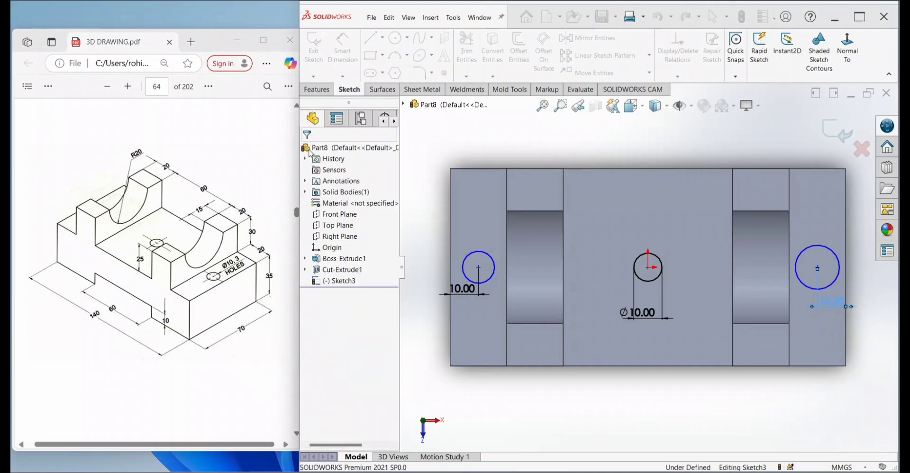
# Apply a Horizontal relation to the center points of the three circles.
pyautogui.click(478, 267)
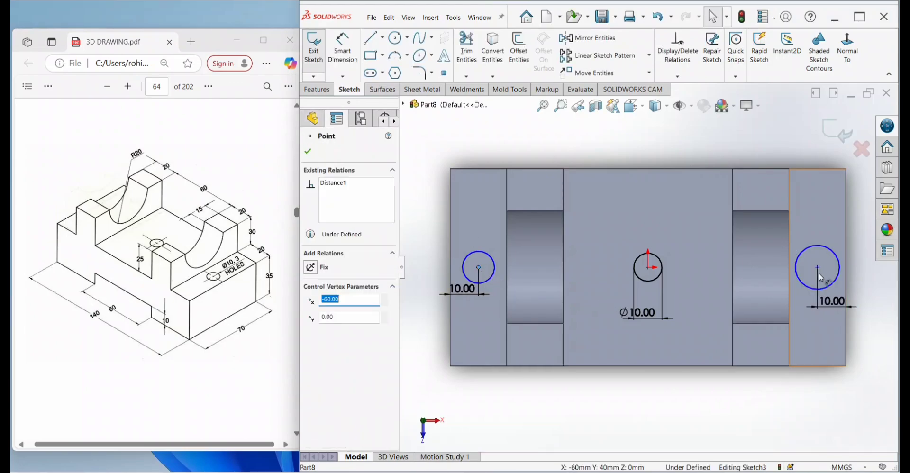
pyautogui.keyDown('ctrl'); pyautogui.click(817, 268); pyautogui.keyUp('ctrl')
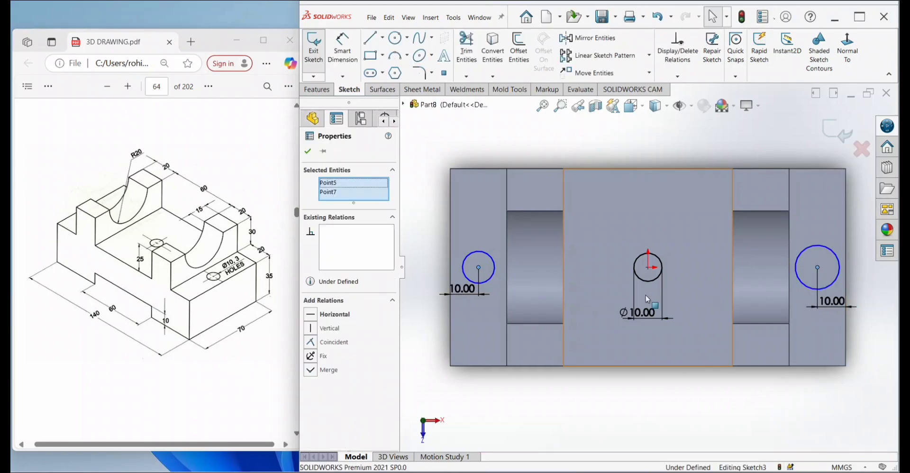
pyautogui.keyDown('ctrl'); pyautogui.click(648, 268); pyautogui.keyUp('ctrl')
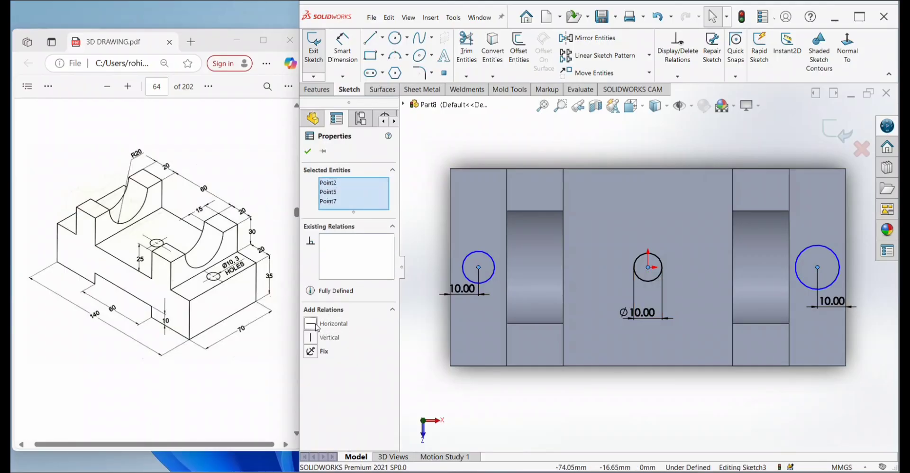
pyautogui.click(307, 152)
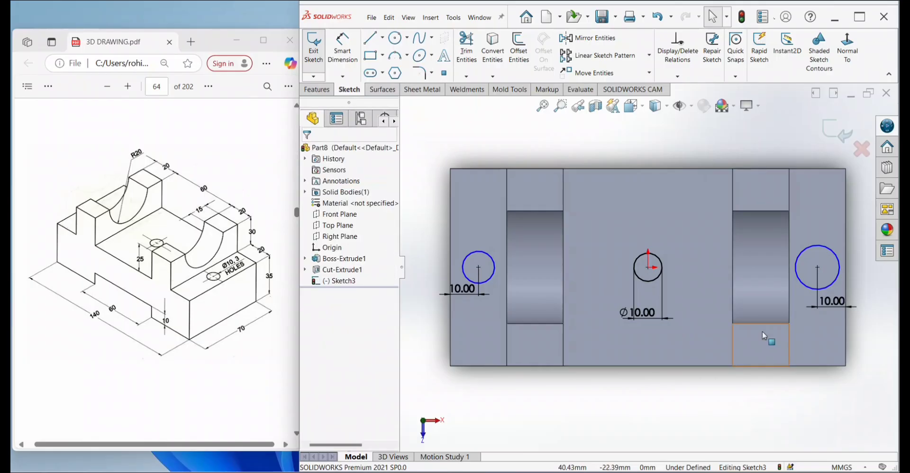
# Apply an Equal relation to the center circle and the two outer ledge circles.
pyautogui.click(649, 282)
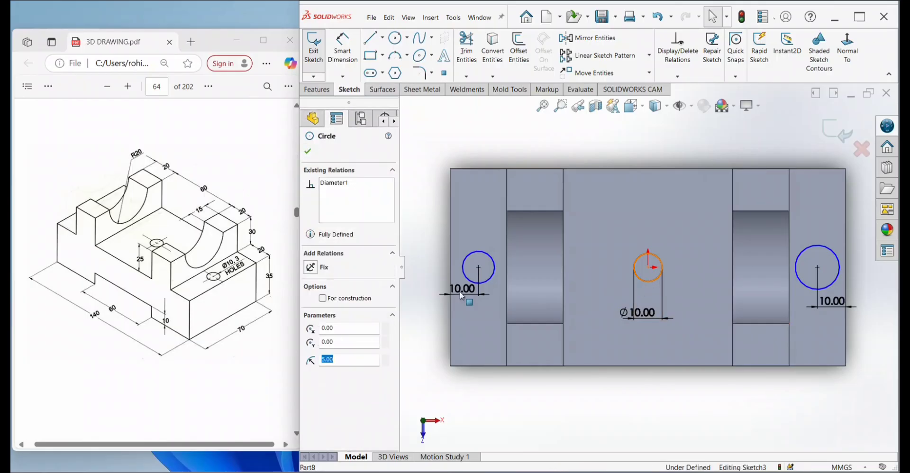
pyautogui.keyDown('ctrl'); pyautogui.click(492, 274); pyautogui.keyUp('ctrl')
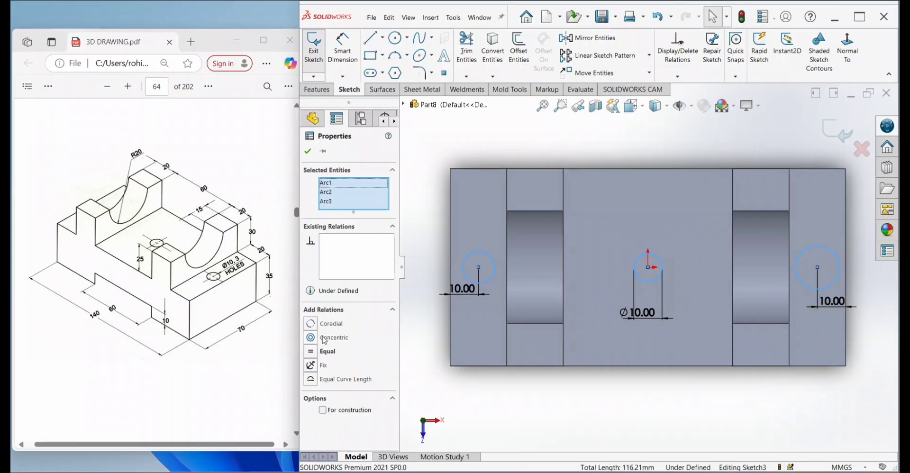
pyautogui.click(336, 351)
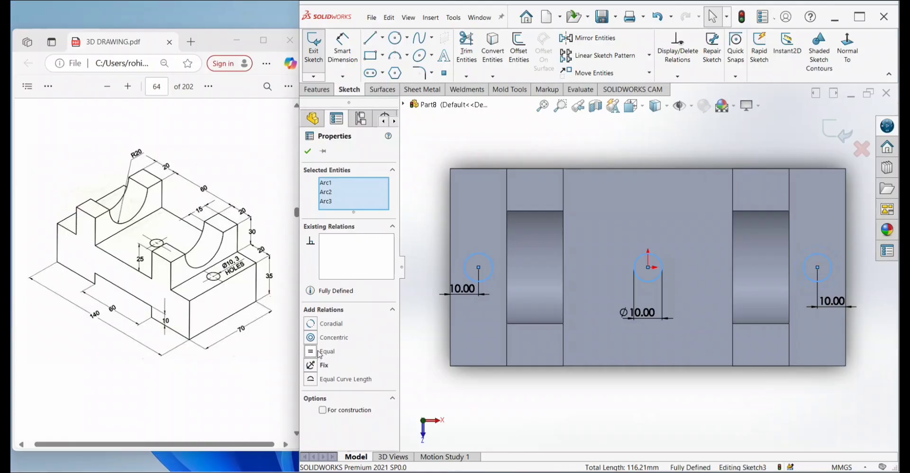
pyautogui.click(308, 152)
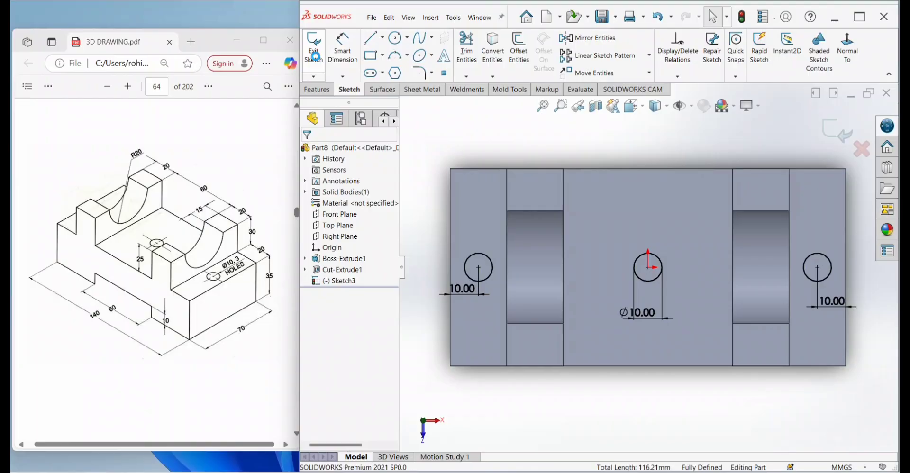
# Finish the sketch and cut the three circles down through the bracket with a Blind Extruded Cut 120 mm deep.
pyautogui.click(317, 58)
pyautogui.hotkey('ctrl', '7')
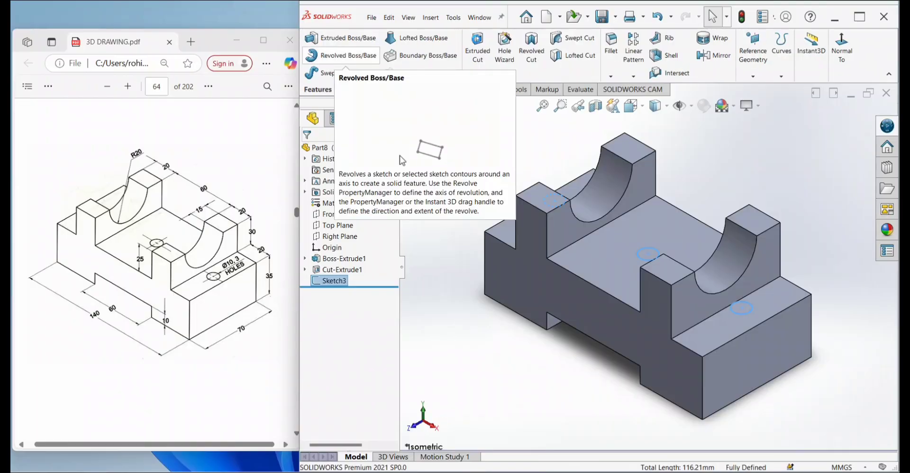
pyautogui.click(481, 57)
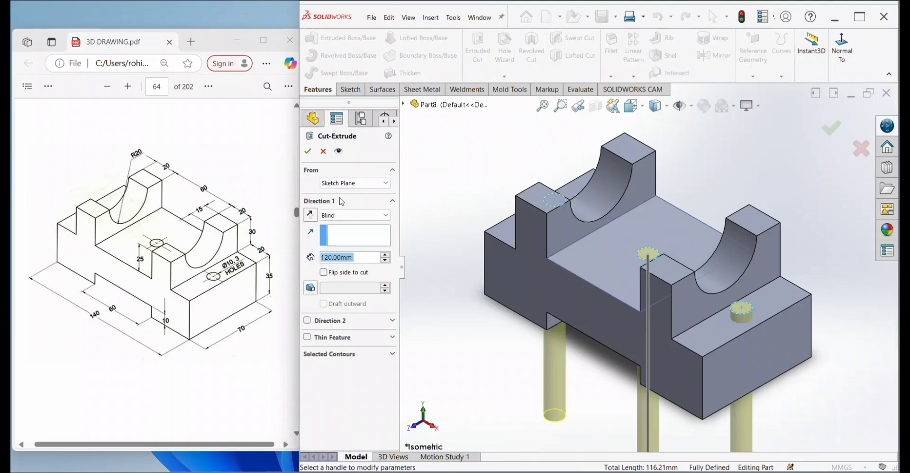
pyautogui.click(308, 151)
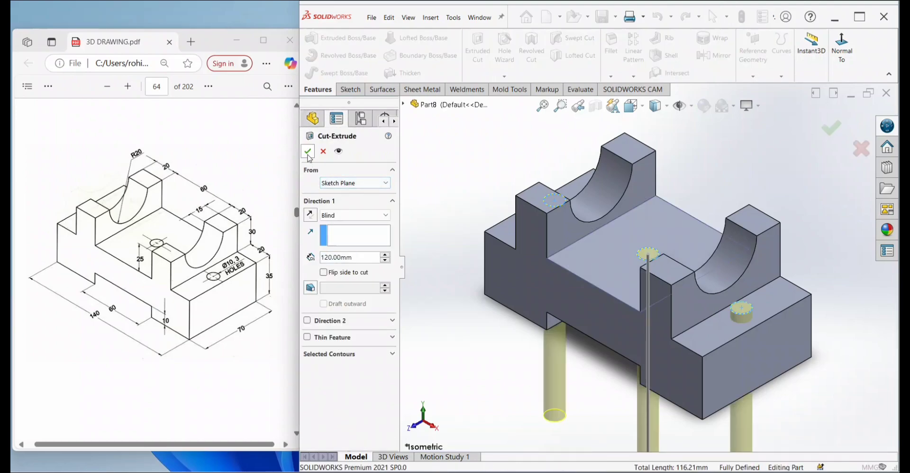
pyautogui.scroll(-1, 756, 190)
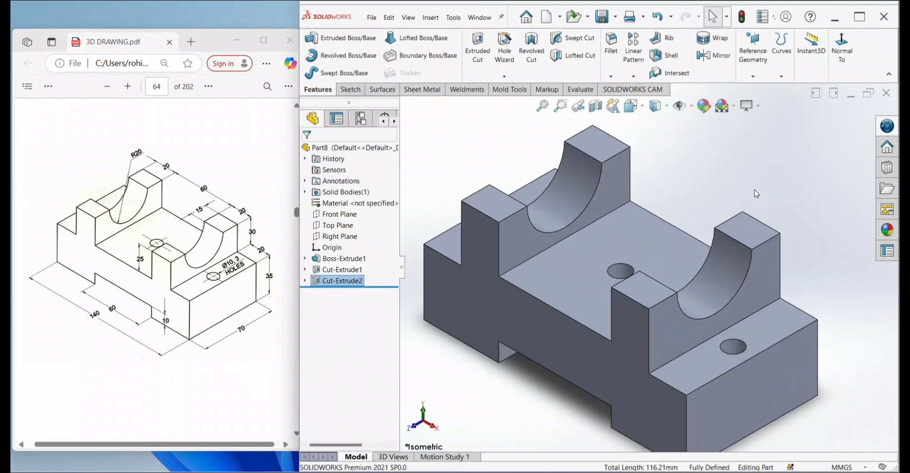